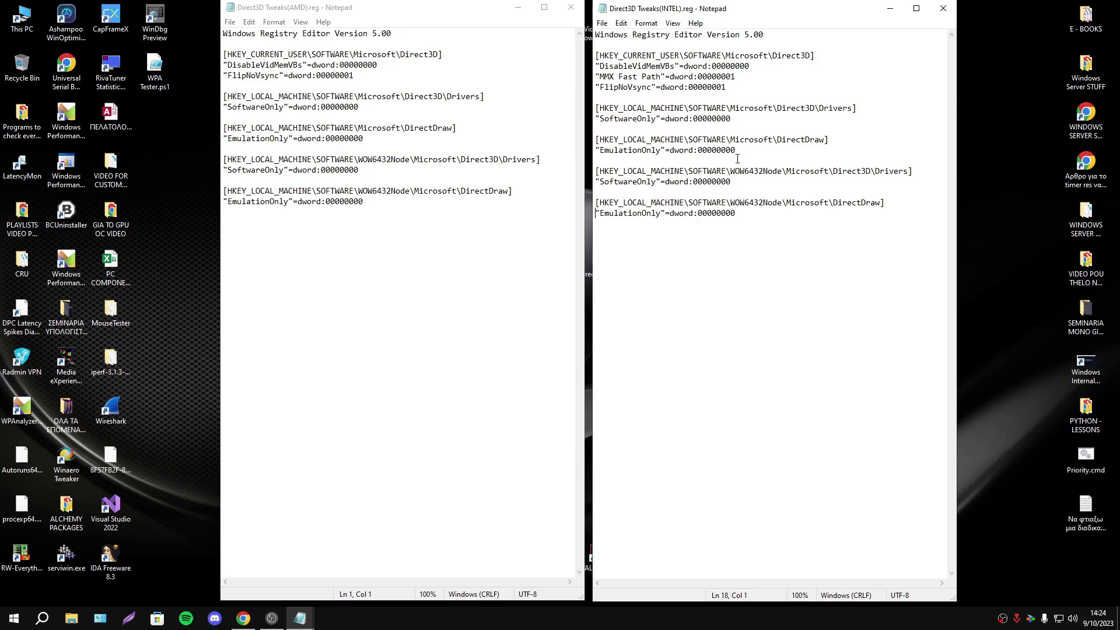
Switch between the AMD and INTEL tweak files and highlight the INTEL file's MMX Fast Path line.
click(387, 119)
click(790, 188)
drag(595, 76, 596, 88)
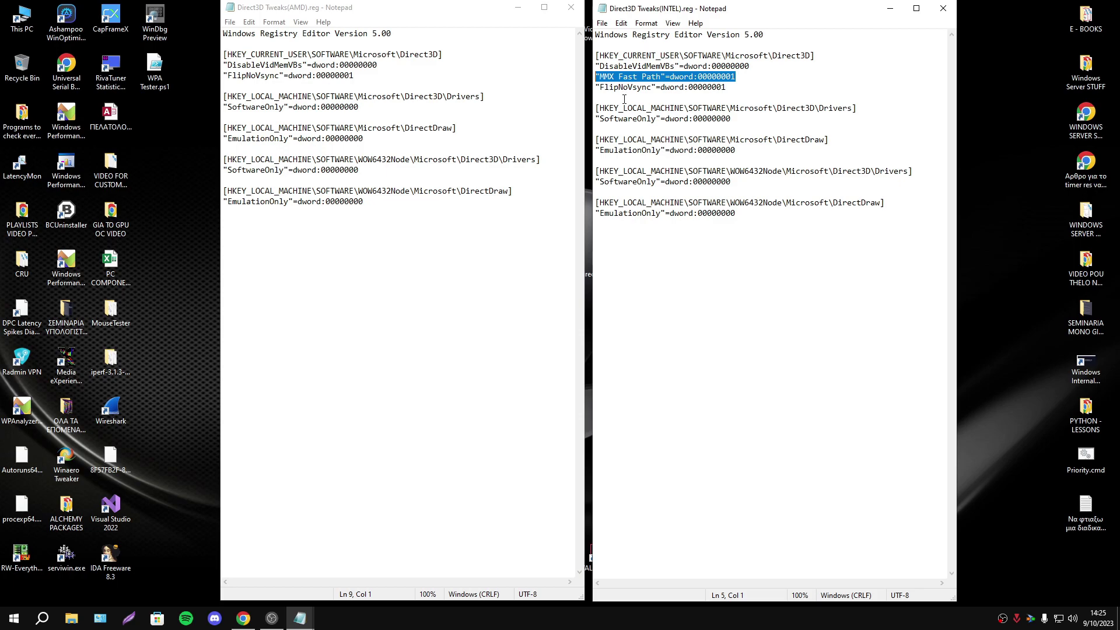
drag(761, 78, 583, 80)
key(shift+Up)
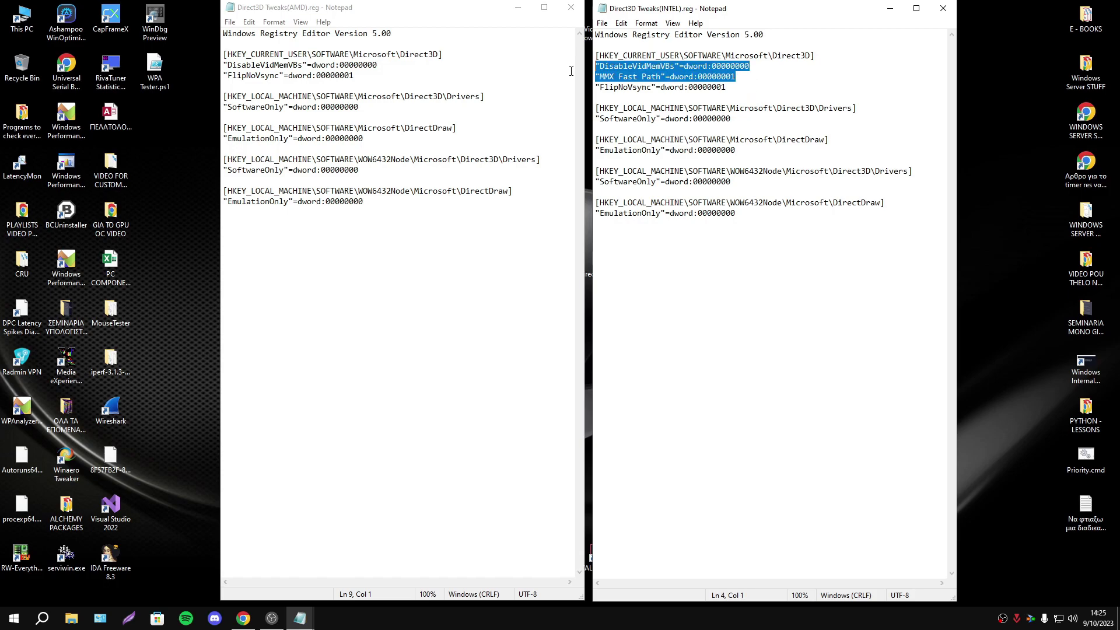
key(shift+Down)
click(744, 225)
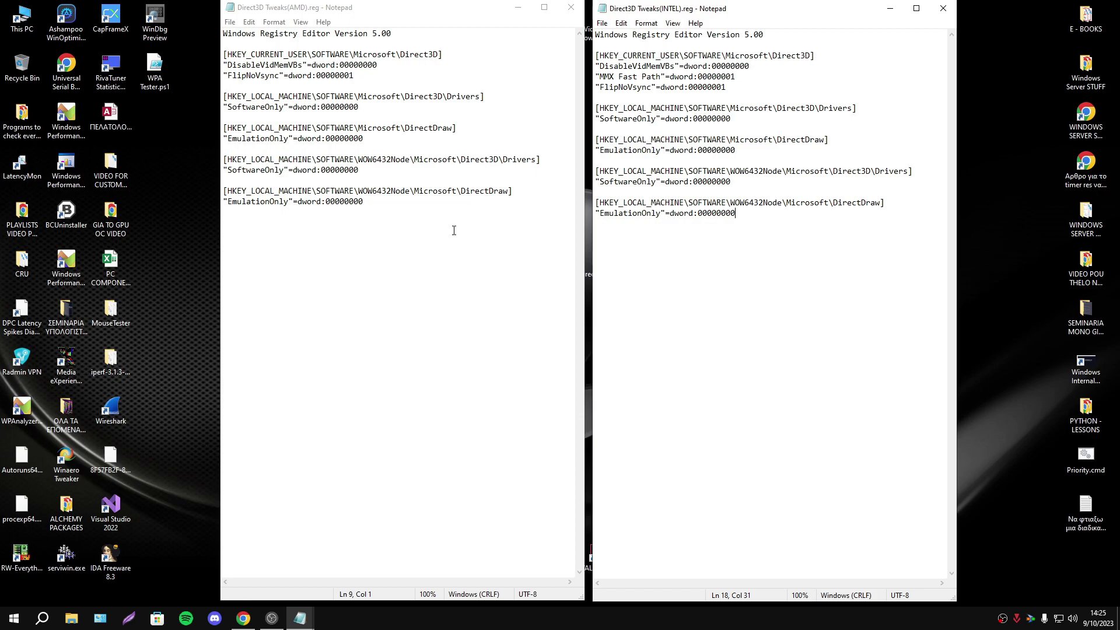
Highlight the AMD file's entries from line 3 down, then all the INTEL file's text.
drag(453, 230, 224, 54)
click(344, 191)
drag(819, 247, 647, 10)
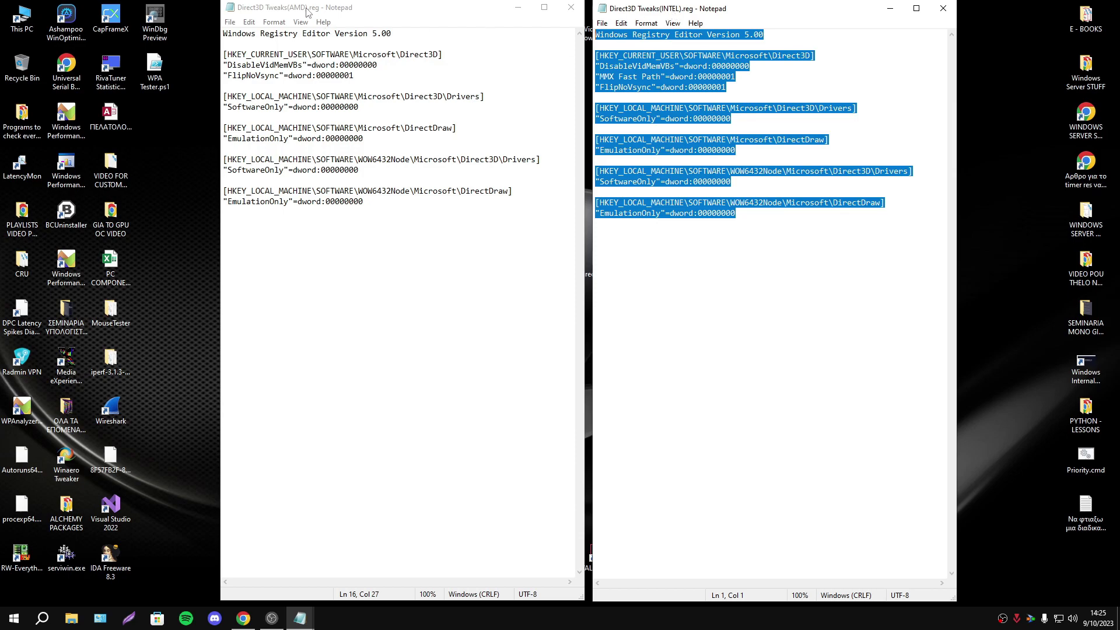
click(711, 221)
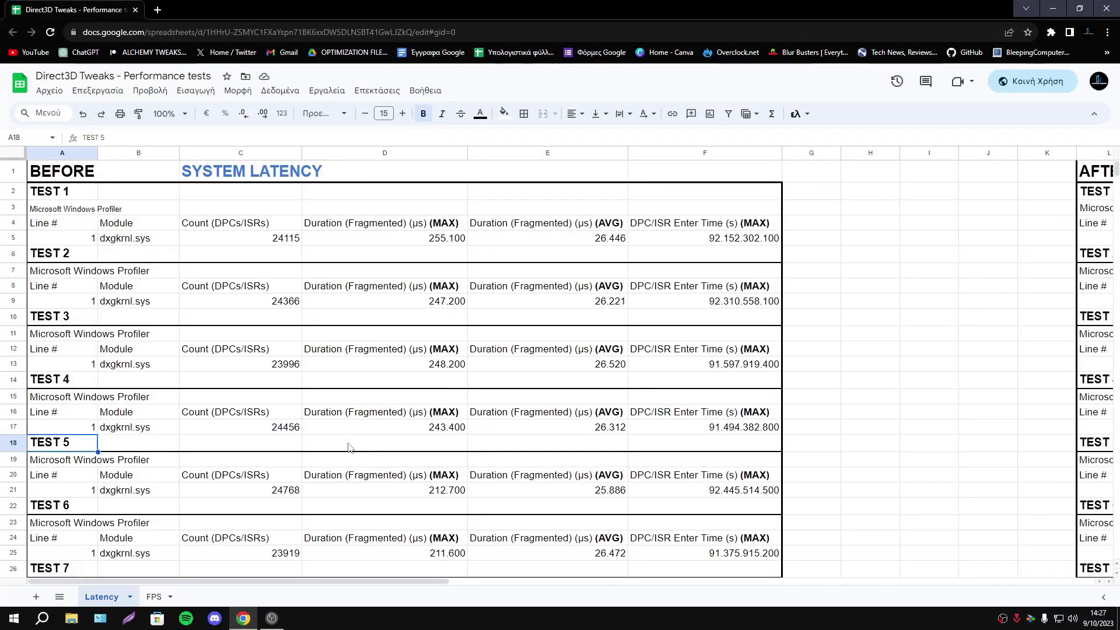
scroll(368, 278, down, 5)
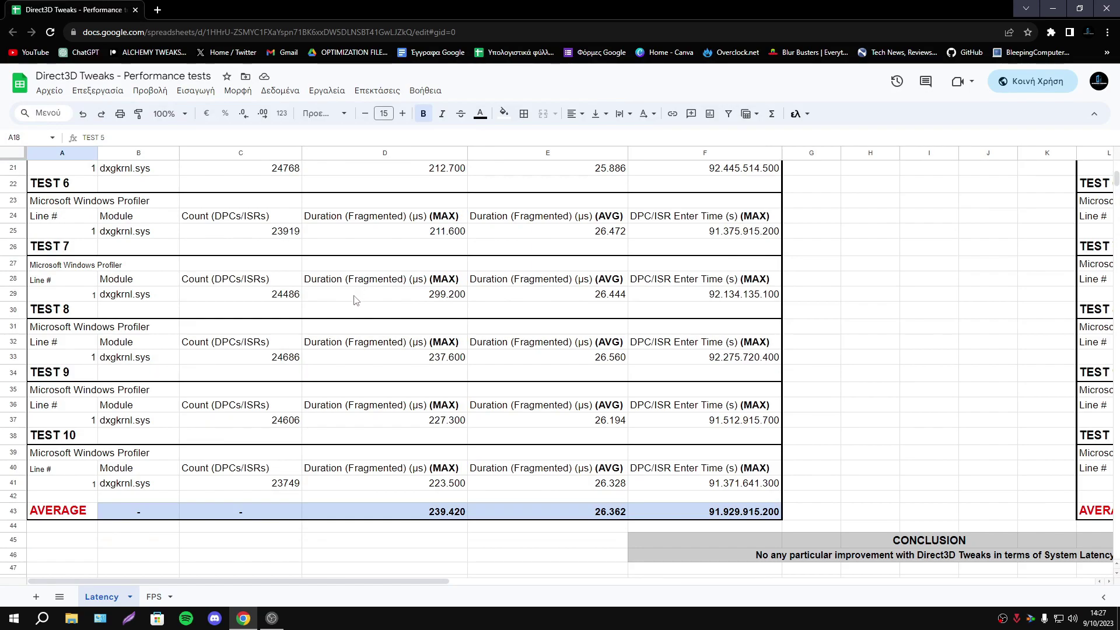
drag(62, 511, 757, 512)
click(870, 468)
scroll(235, 166, up, 5)
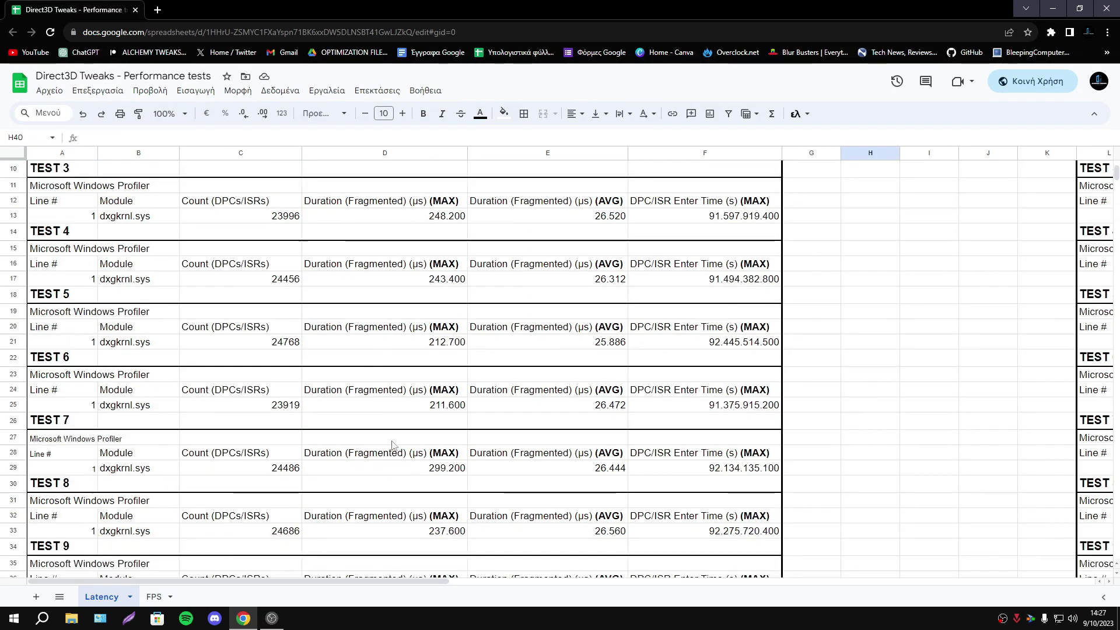
scroll(677, 541, right, 8)
scroll(677, 541, down, 7)
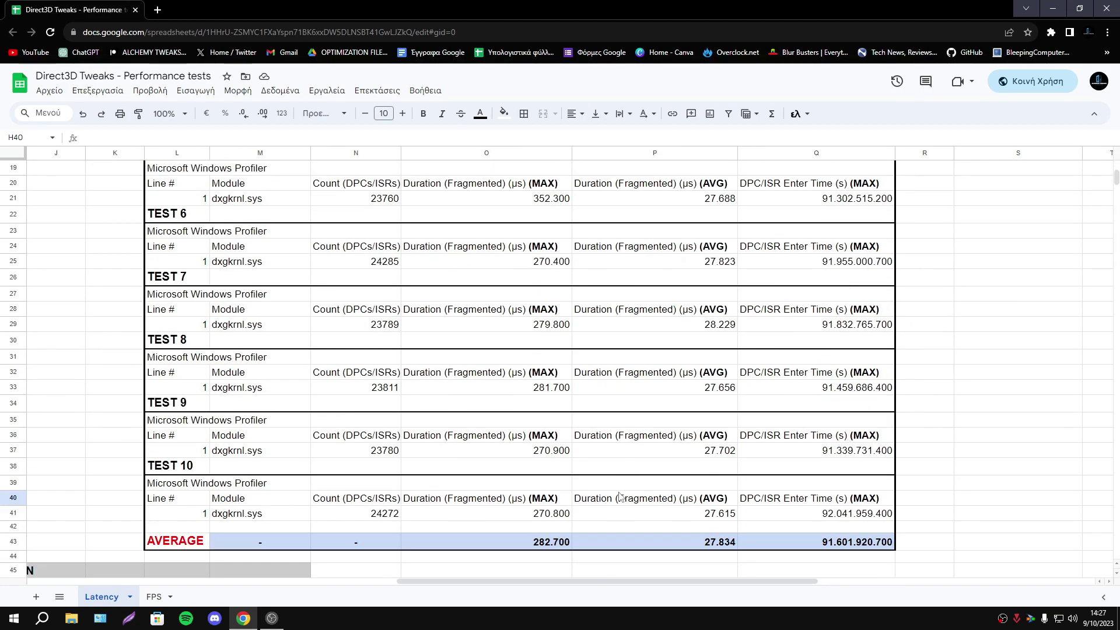
click(359, 371)
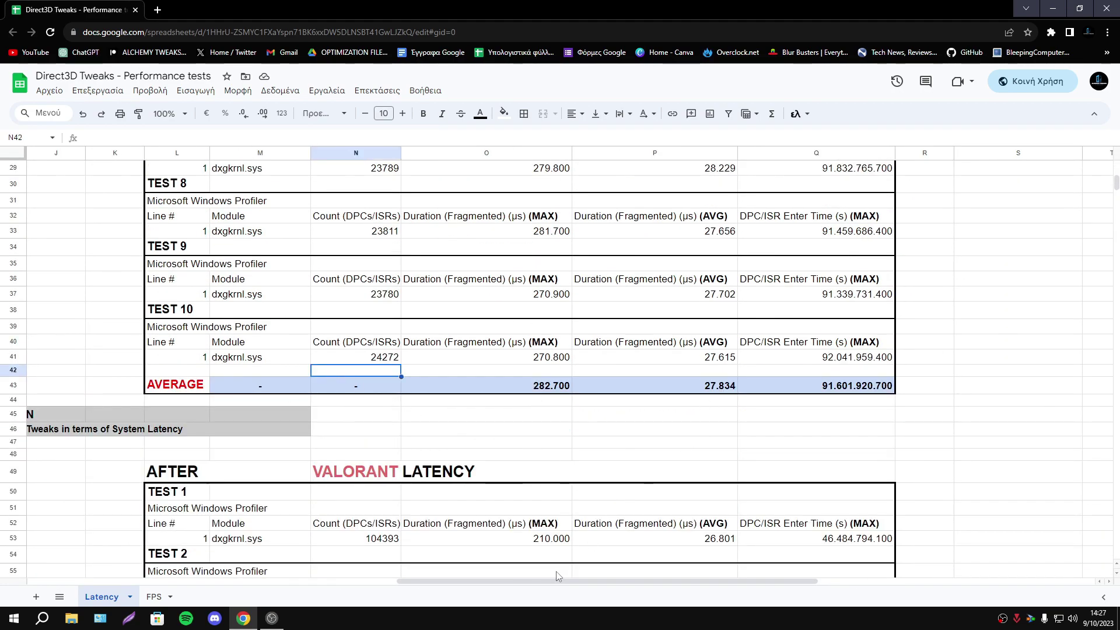
drag(595, 587, 347, 537)
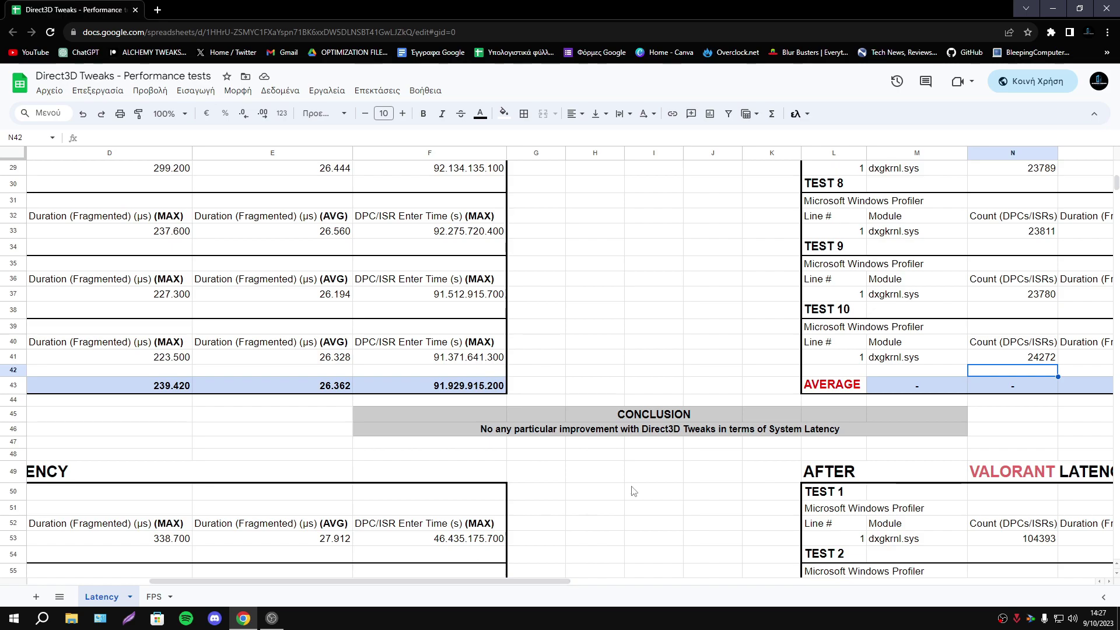
click(602, 432)
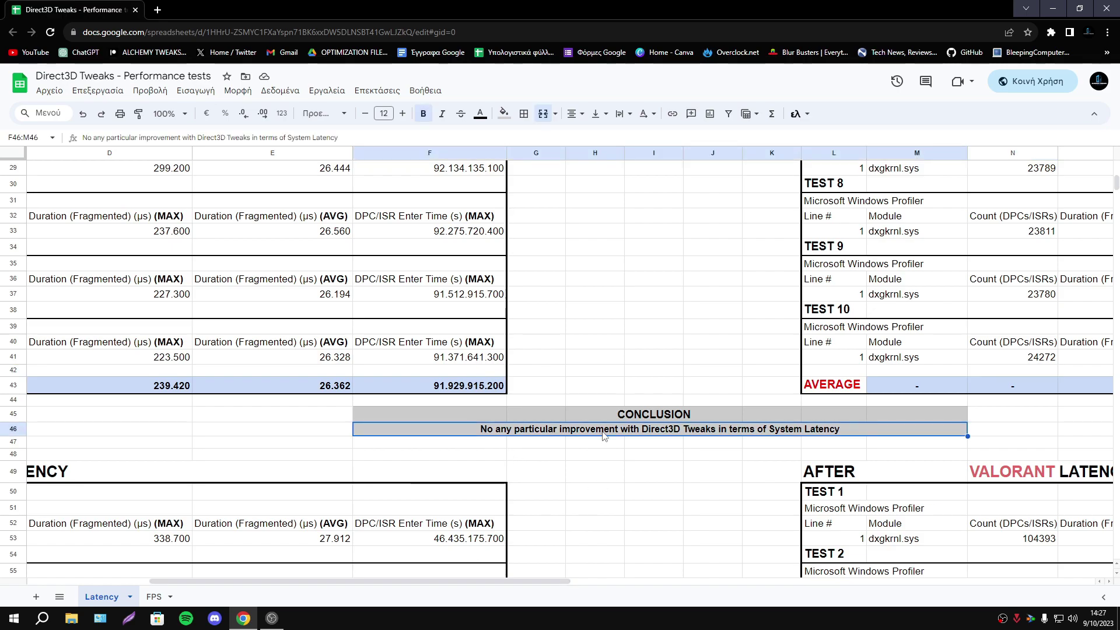
drag(537, 580, 574, 548)
scroll(742, 553, right, 3)
scroll(604, 545, left, 3)
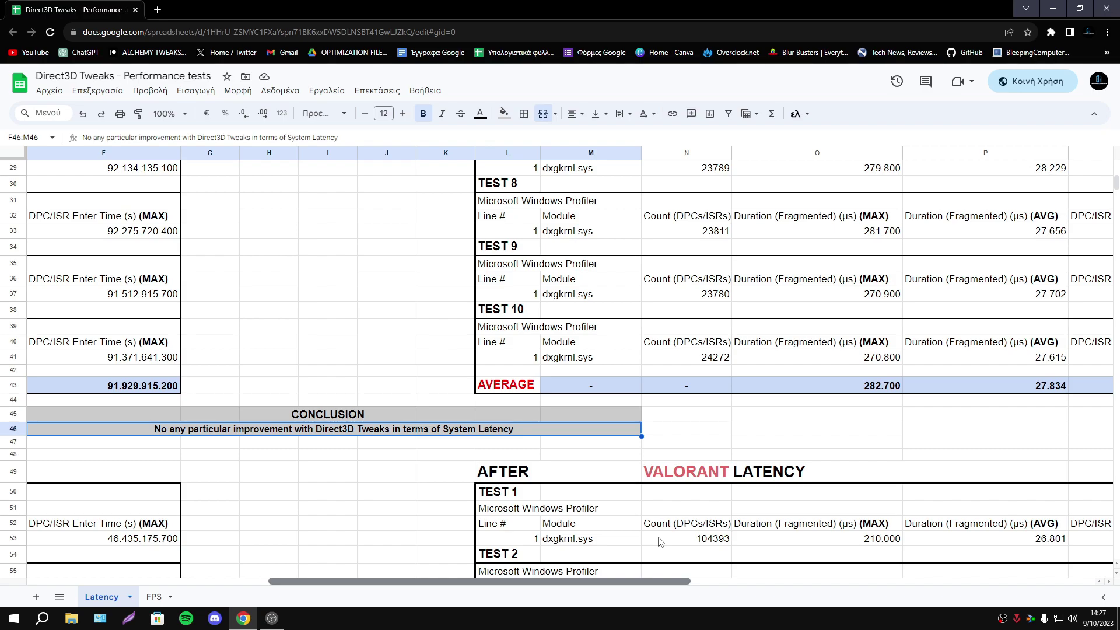
scroll(607, 552, left, 4)
scroll(583, 564, right, 3)
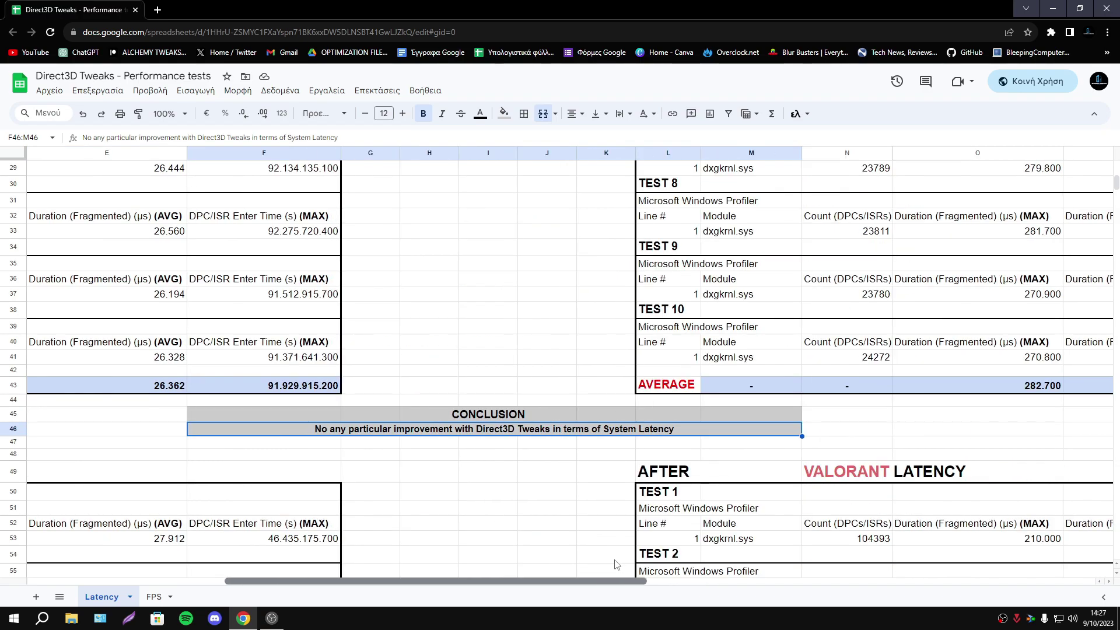
scroll(582, 507, up, 7)
scroll(570, 490, down, 7)
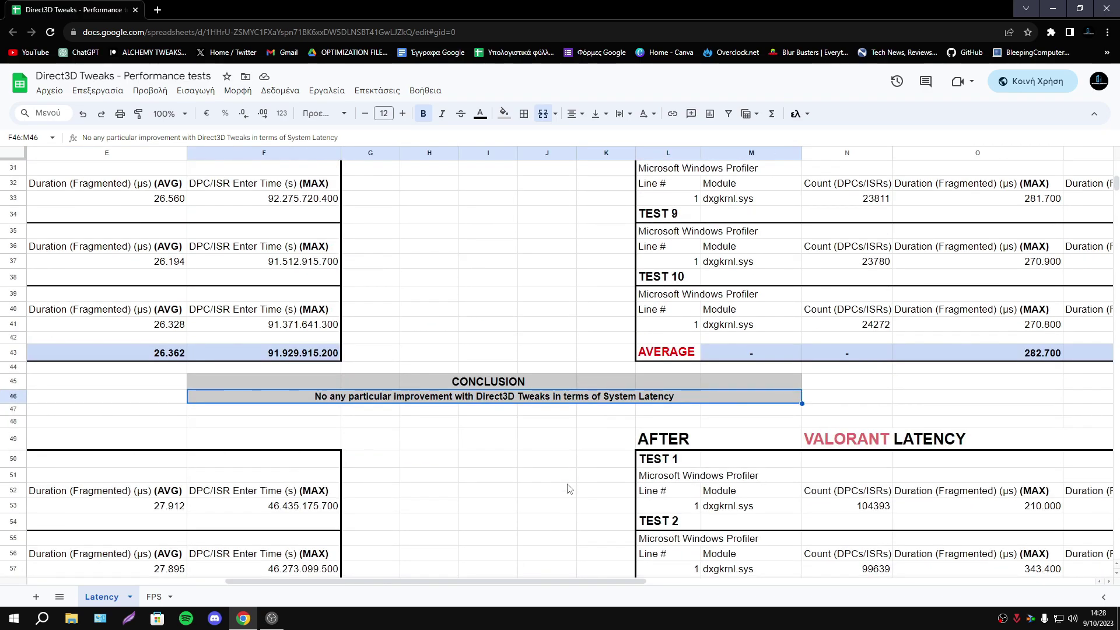
drag(411, 581, 212, 581)
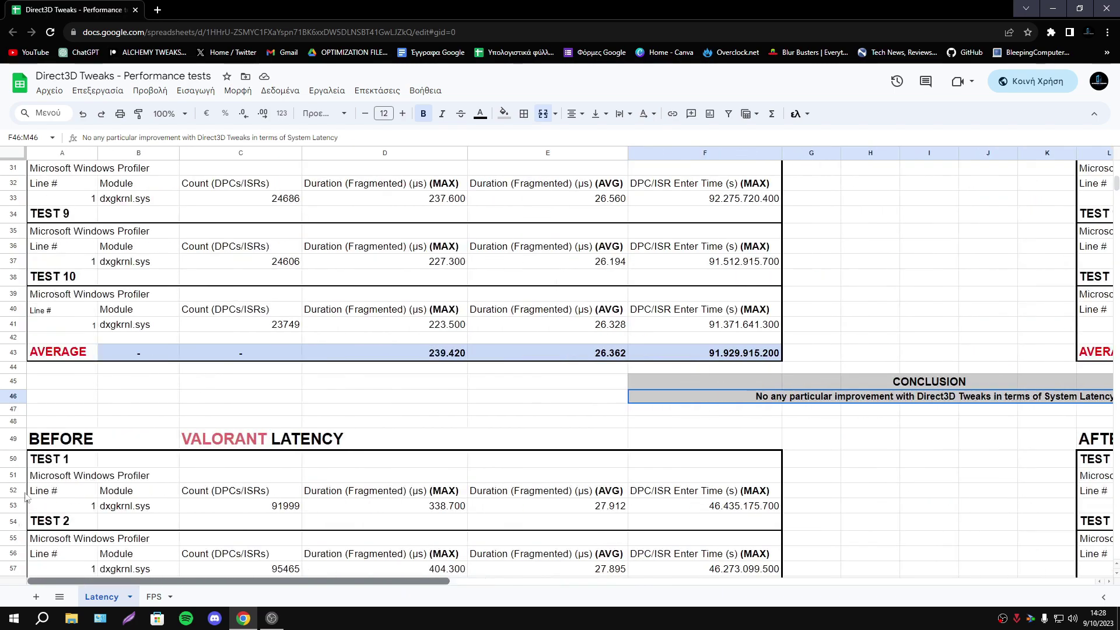
click(134, 328)
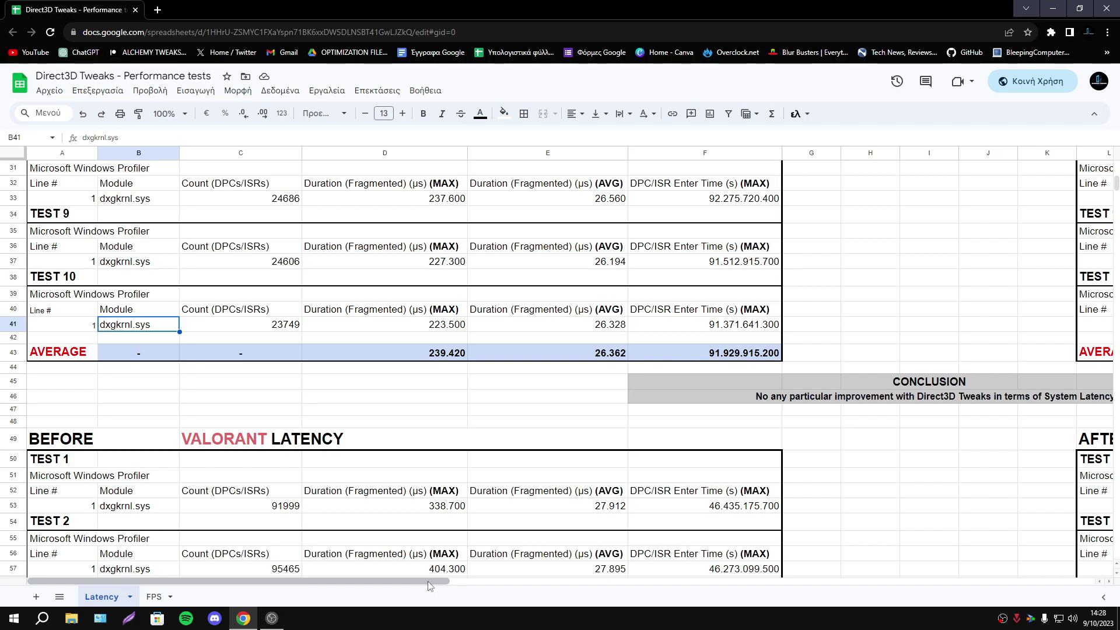
click(401, 422)
scroll(449, 410, down, 3)
scroll(449, 410, down, 8)
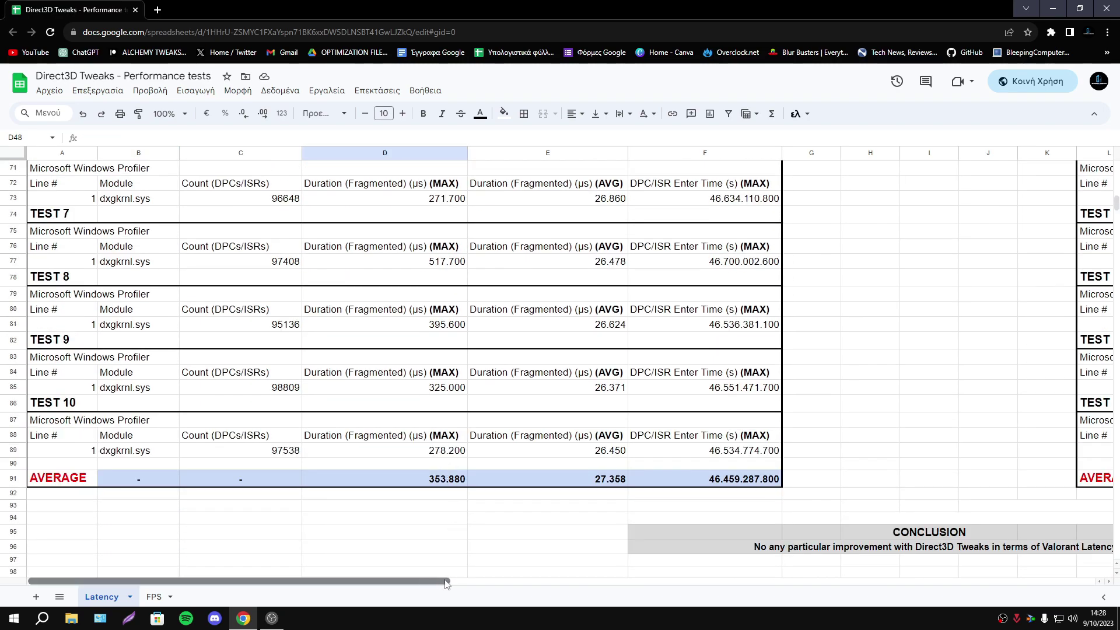
drag(439, 577, 604, 567)
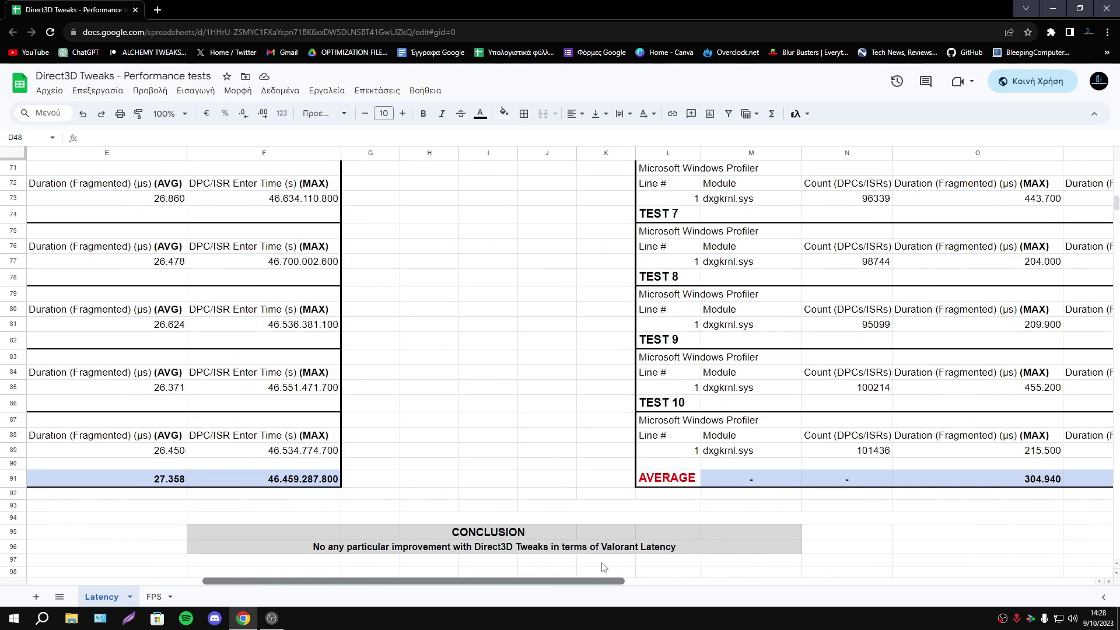
drag(358, 582, 554, 573)
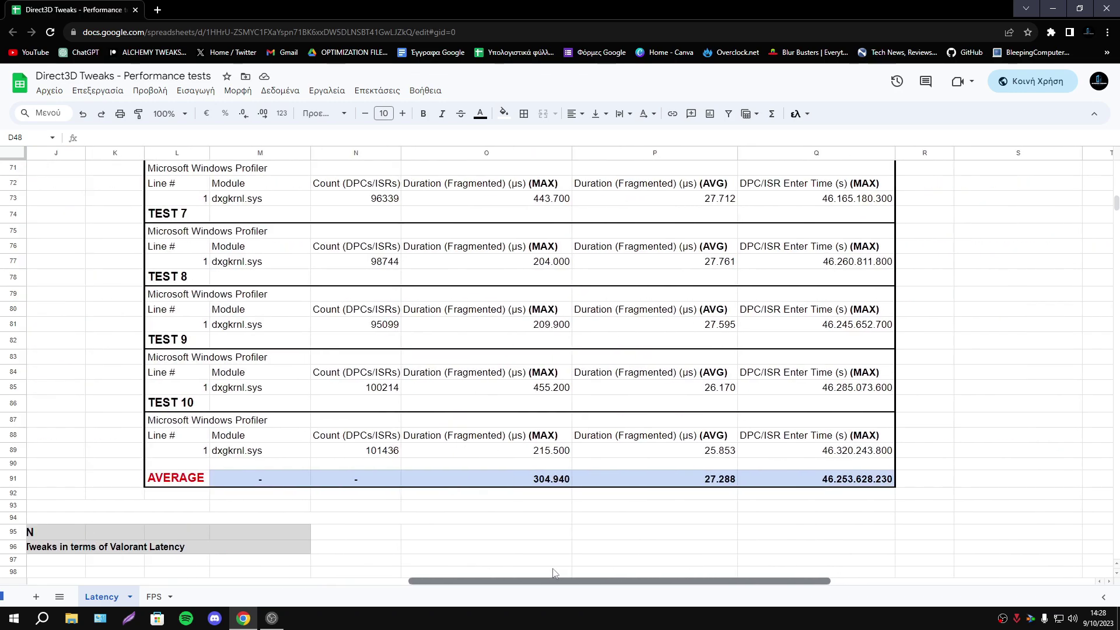
drag(553, 573, 326, 558)
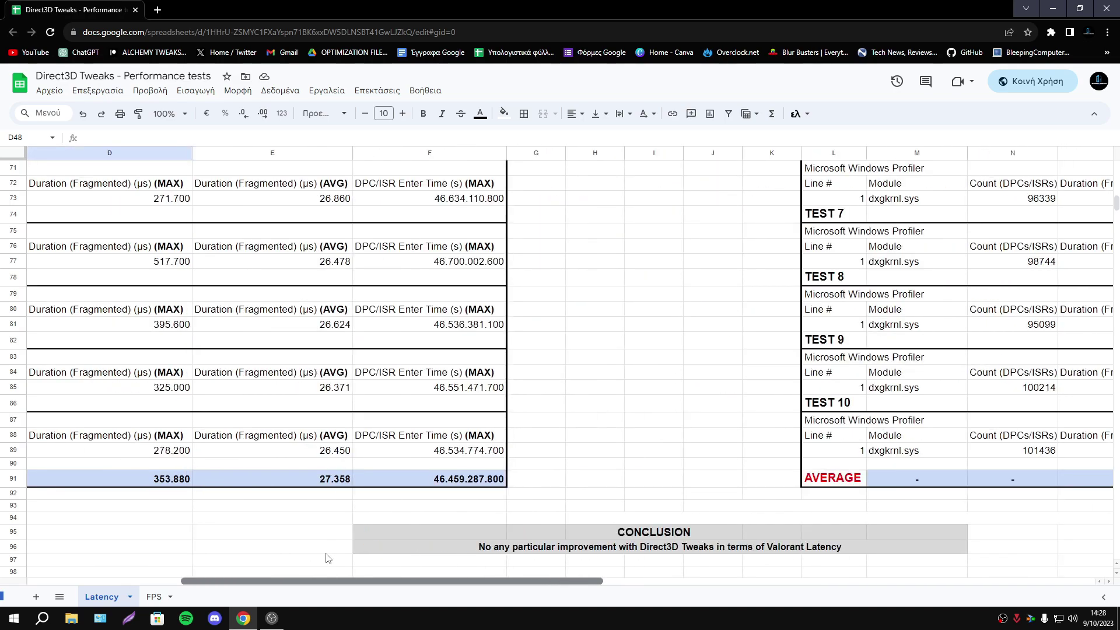
drag(179, 486, 318, 484)
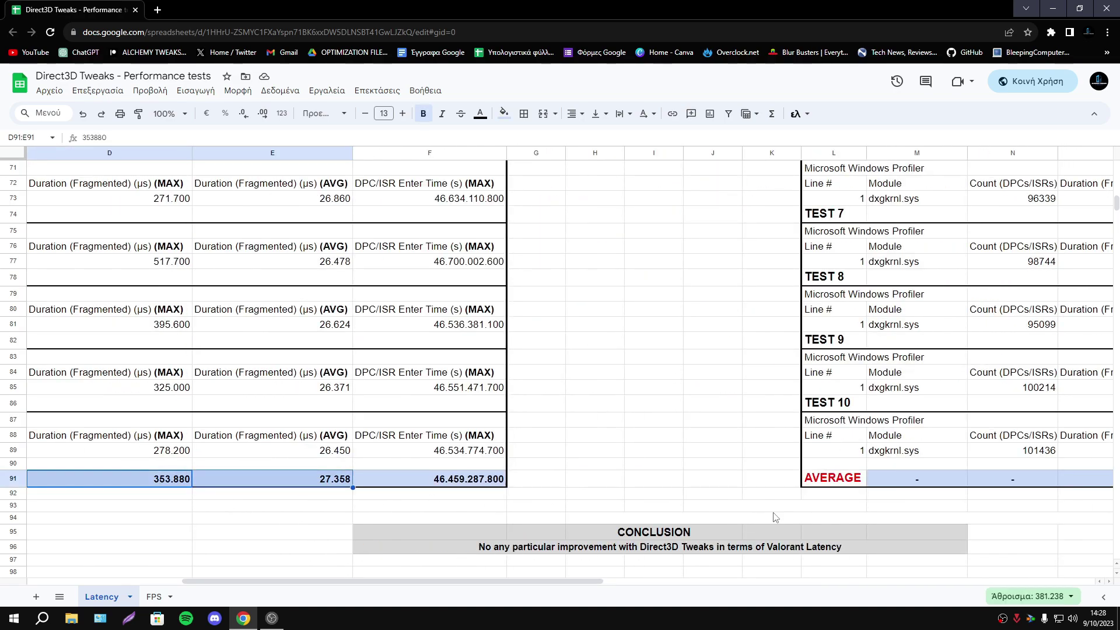
click(671, 580)
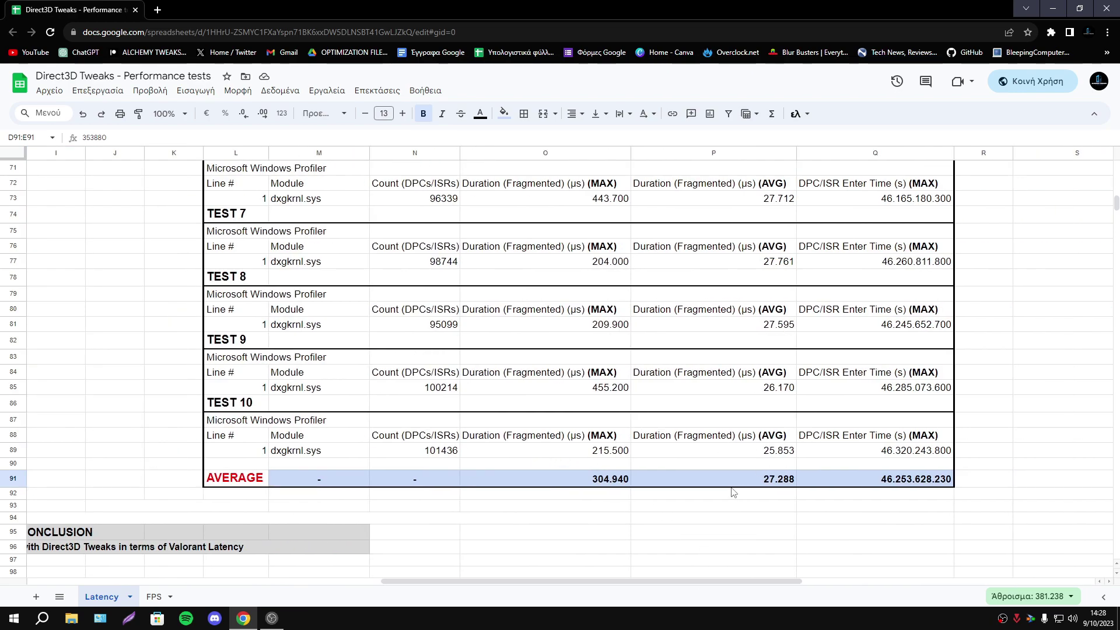
drag(589, 479, 758, 479)
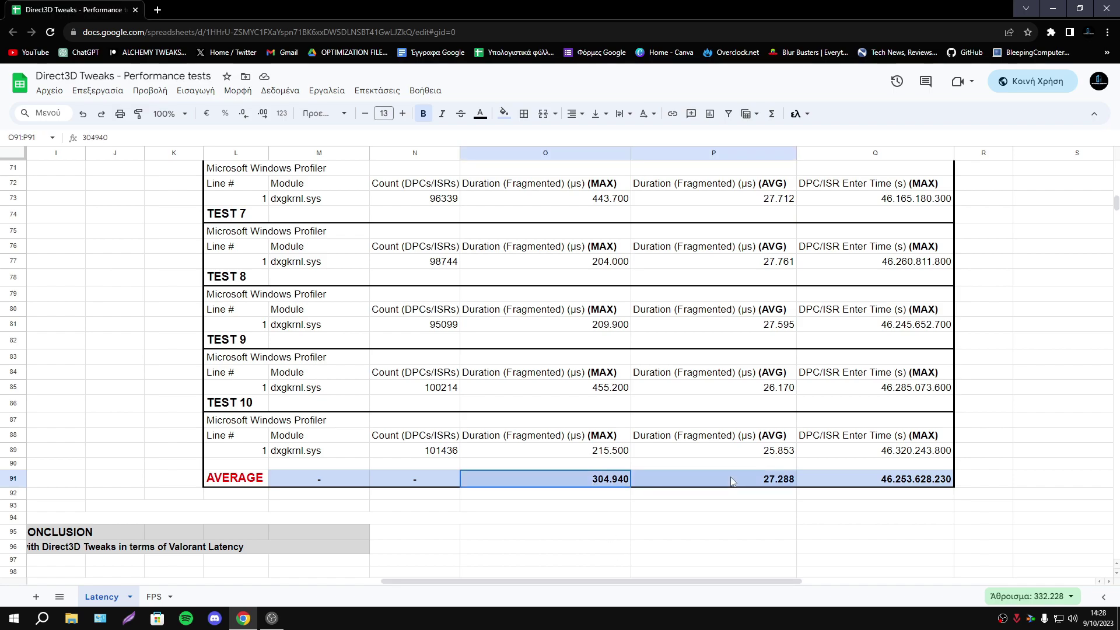
click(775, 539)
click(854, 481)
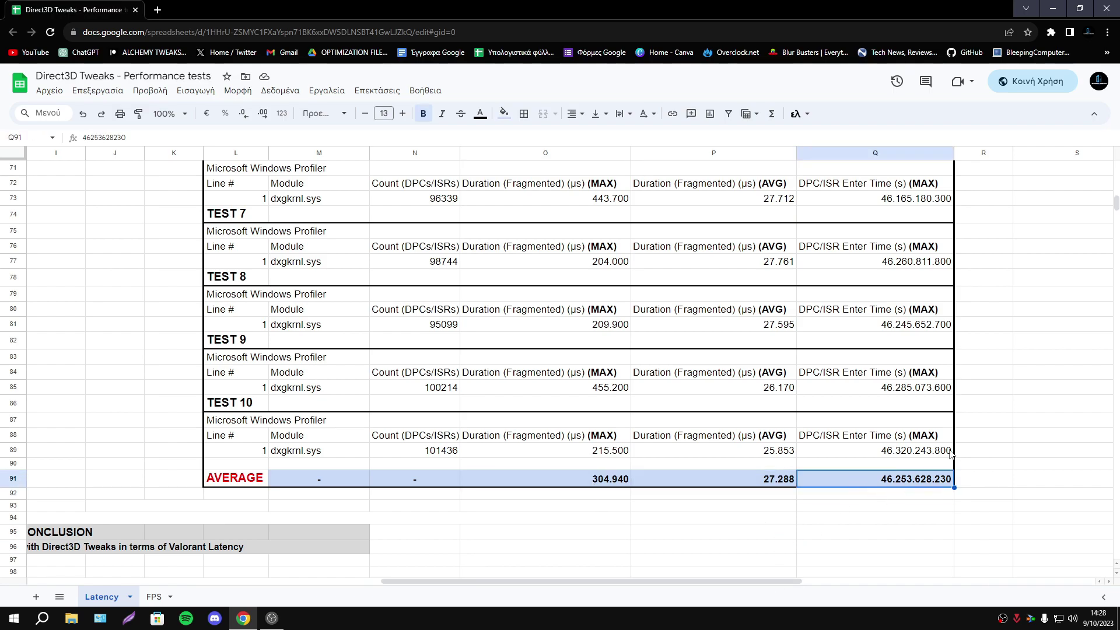
drag(691, 580, 509, 556)
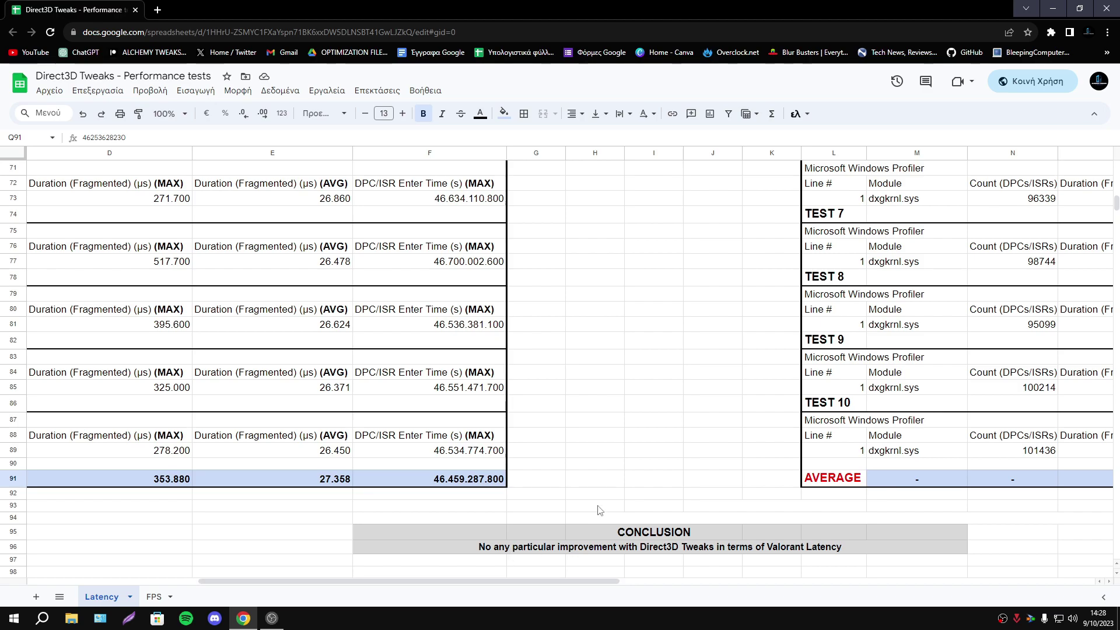
scroll(641, 512, up, 20)
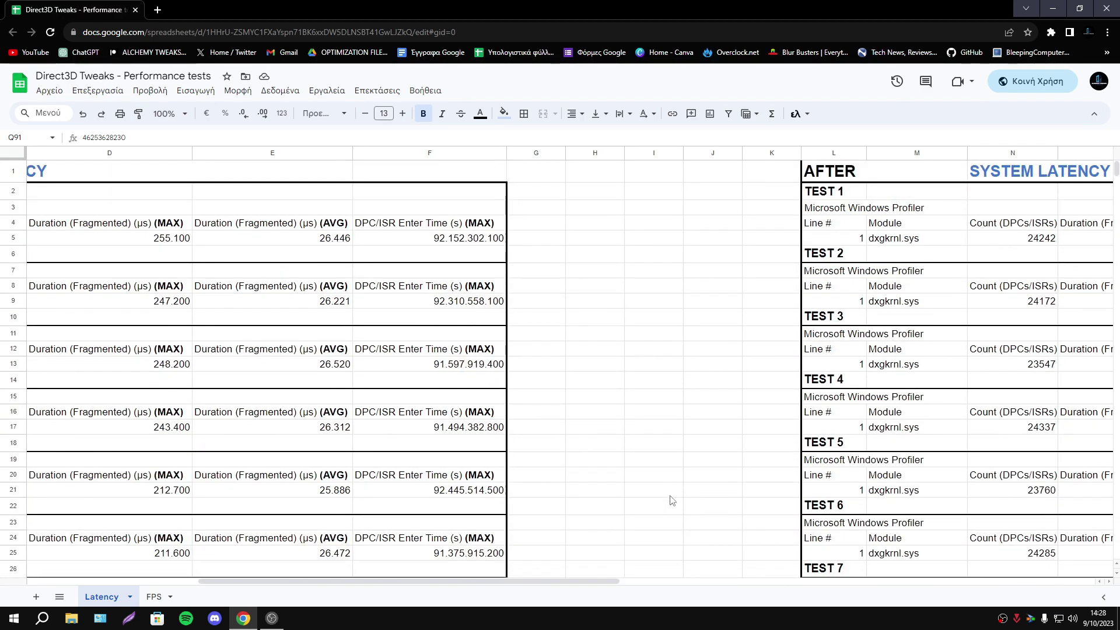
scroll(690, 498, down, 20)
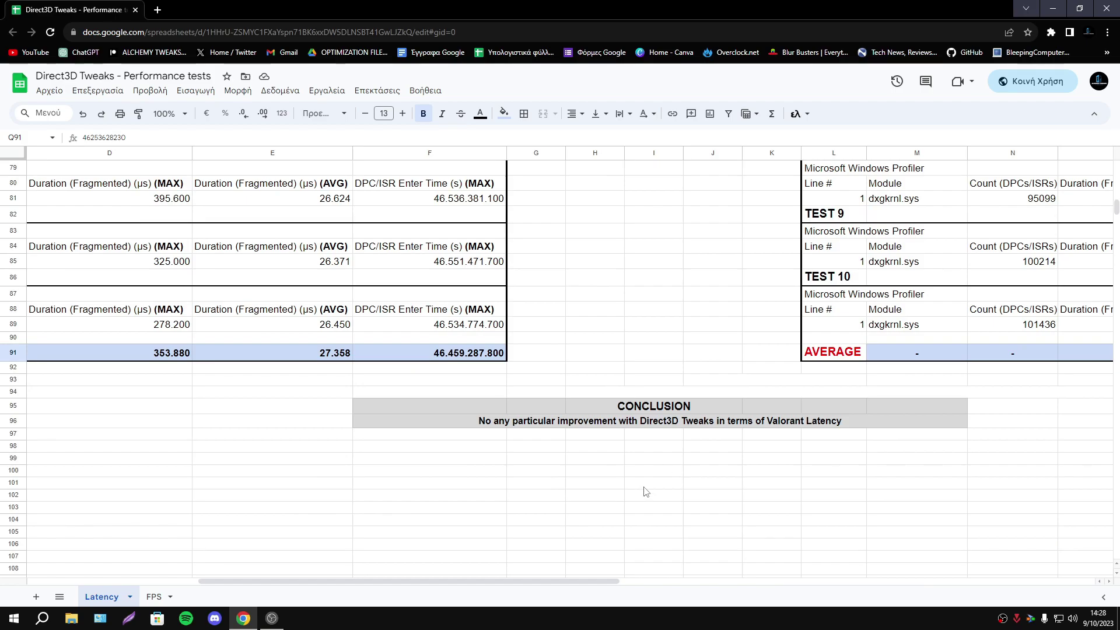
scroll(627, 502, up, 2)
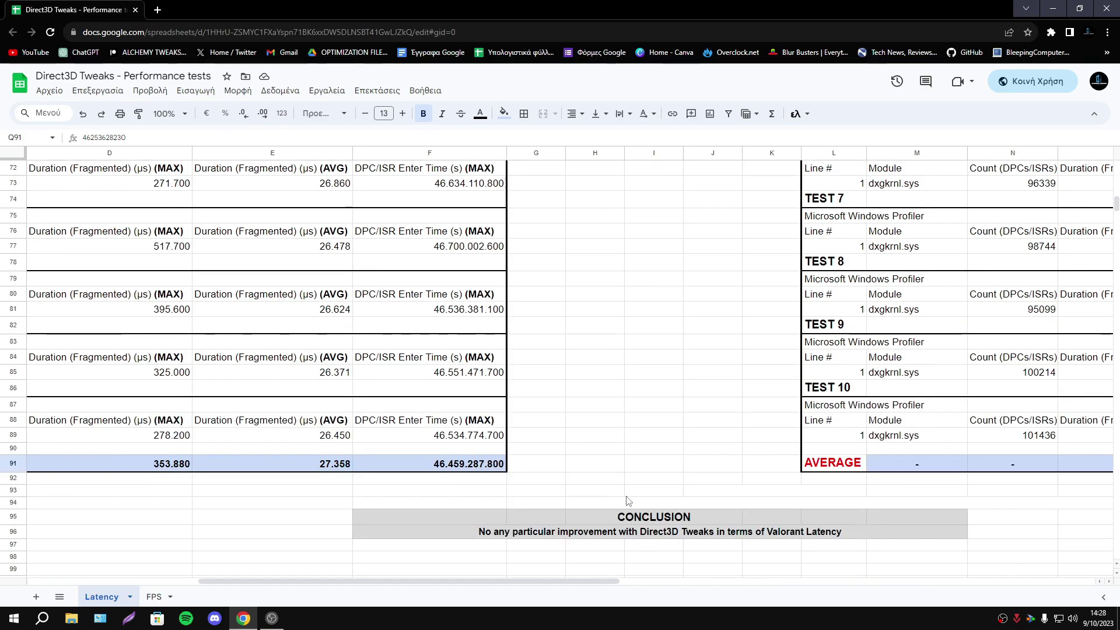
scroll(624, 500, up, 18)
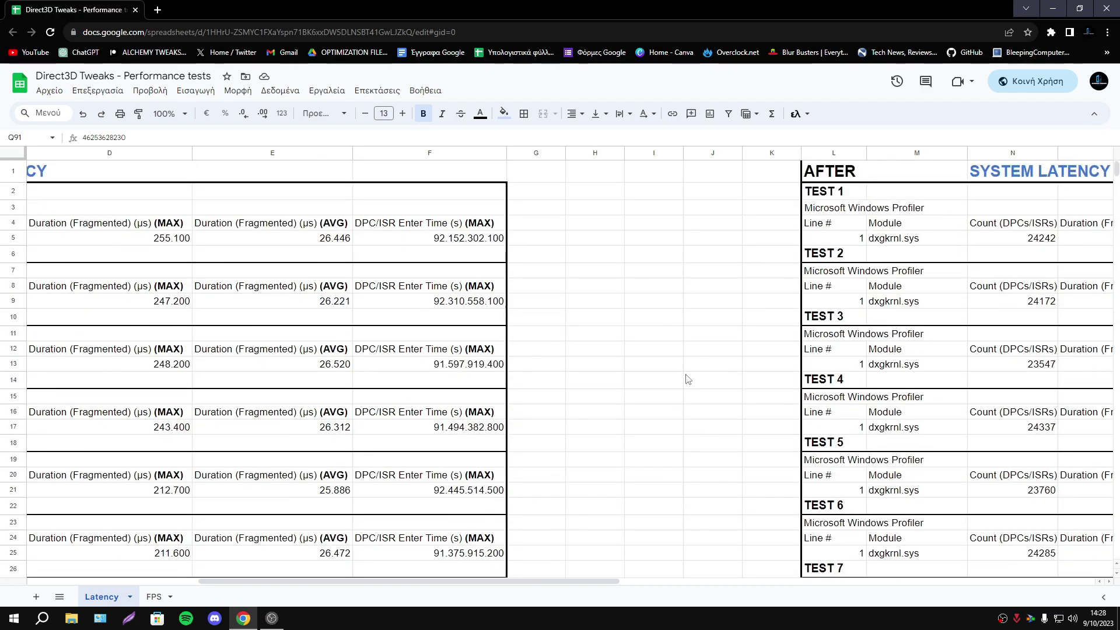
scroll(677, 378, down, 14)
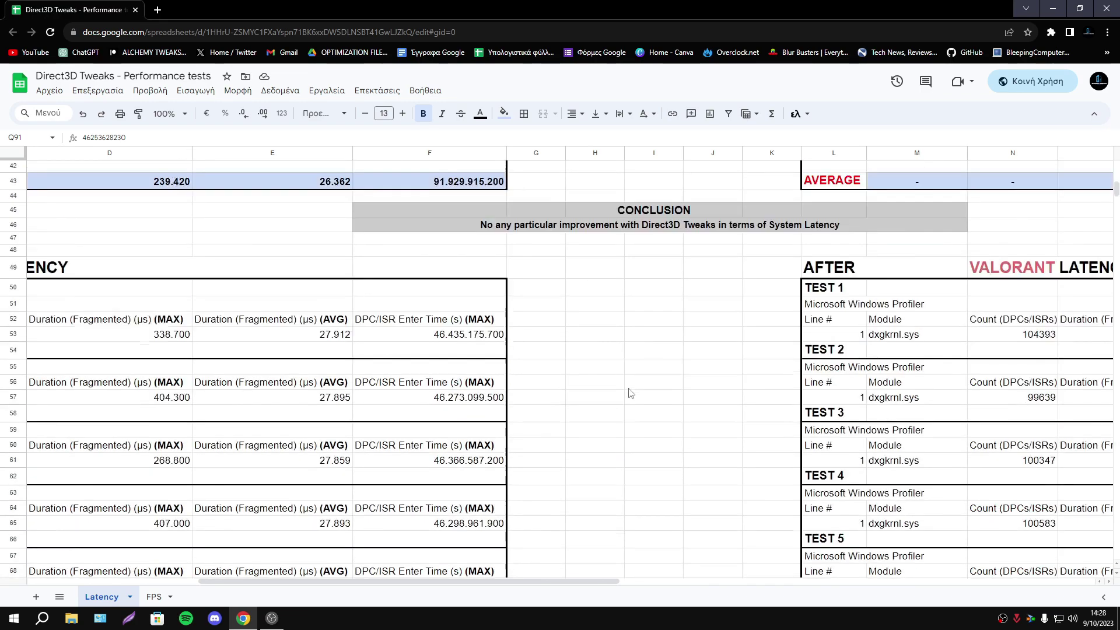
drag(456, 581, 532, 574)
scroll(183, 426, down, 1)
scroll(183, 426, down, 5)
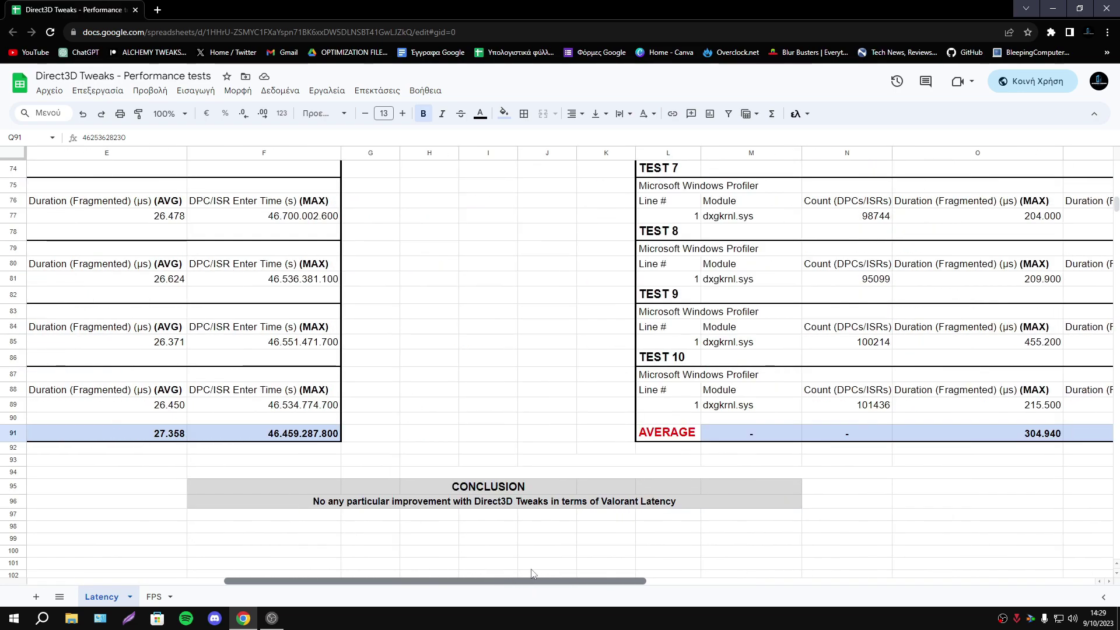
Open the FPS sheet and scroll down through the Valorant before results.
click(154, 596)
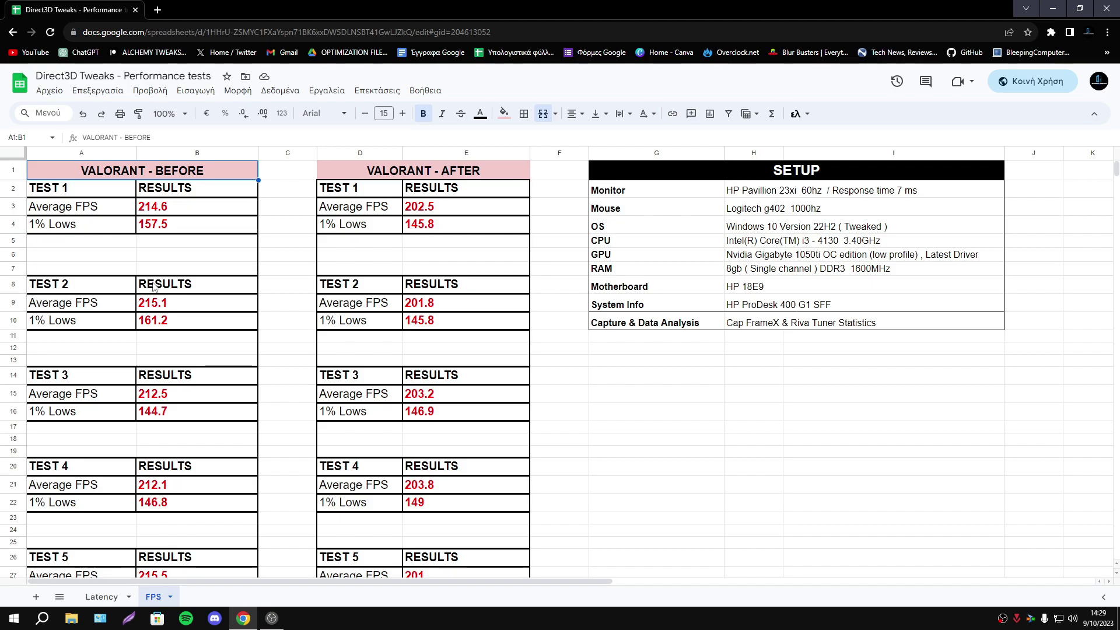
click(171, 465)
scroll(171, 463, down, 9)
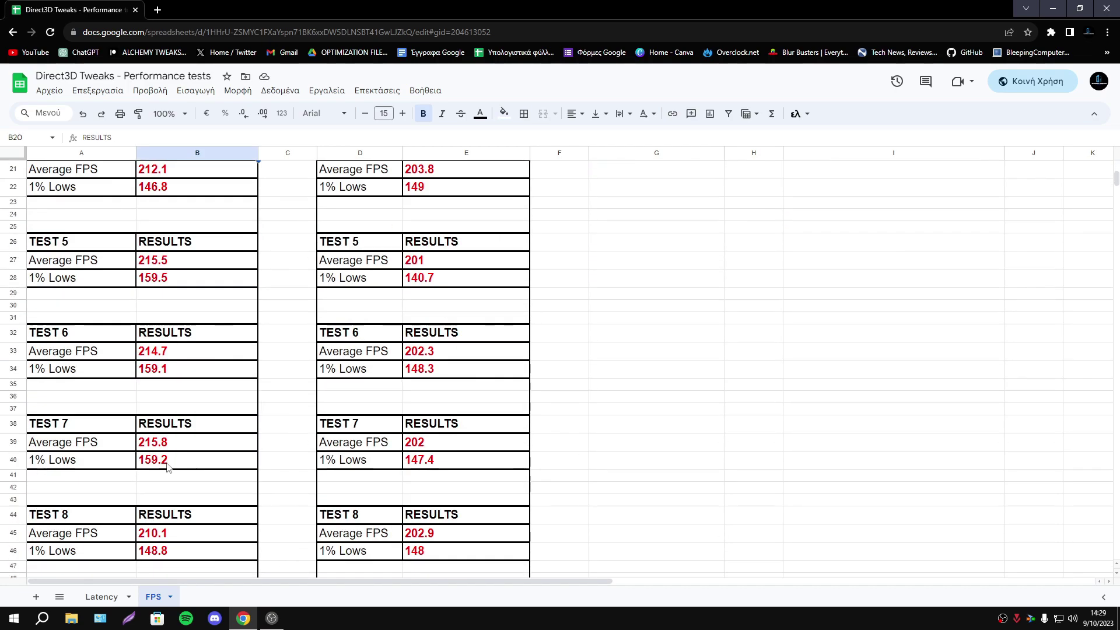
scroll(171, 461, down, 4)
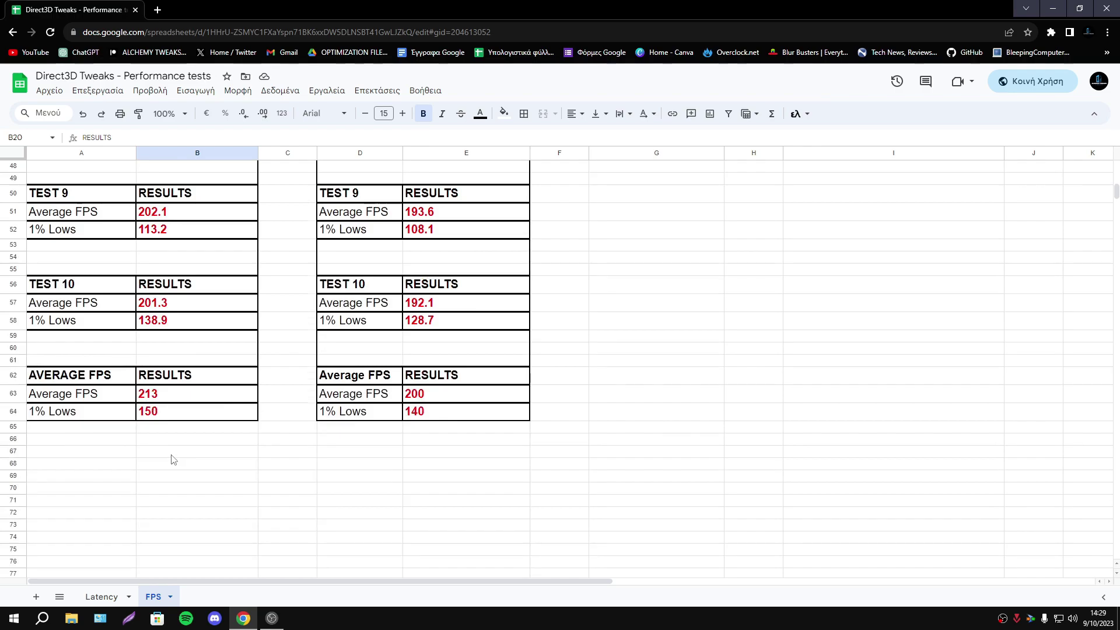
Highlight the Average FPS and 1% Lows rows of both before and after tables.
drag(157, 397, 105, 397)
click(466, 463)
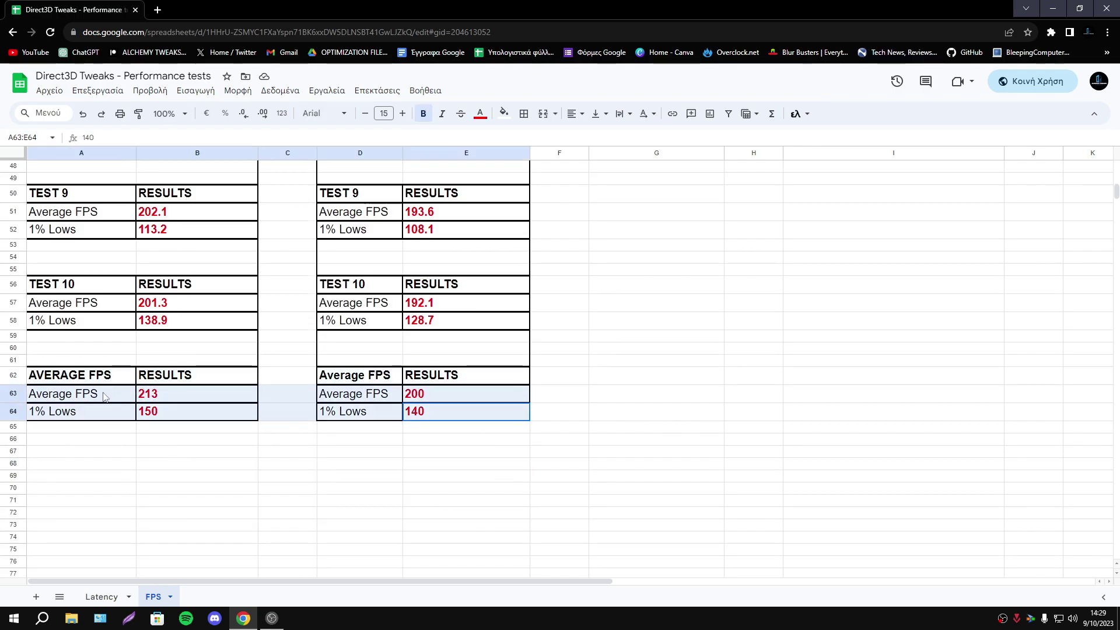
click(302, 456)
drag(424, 414, 100, 392)
click(98, 392)
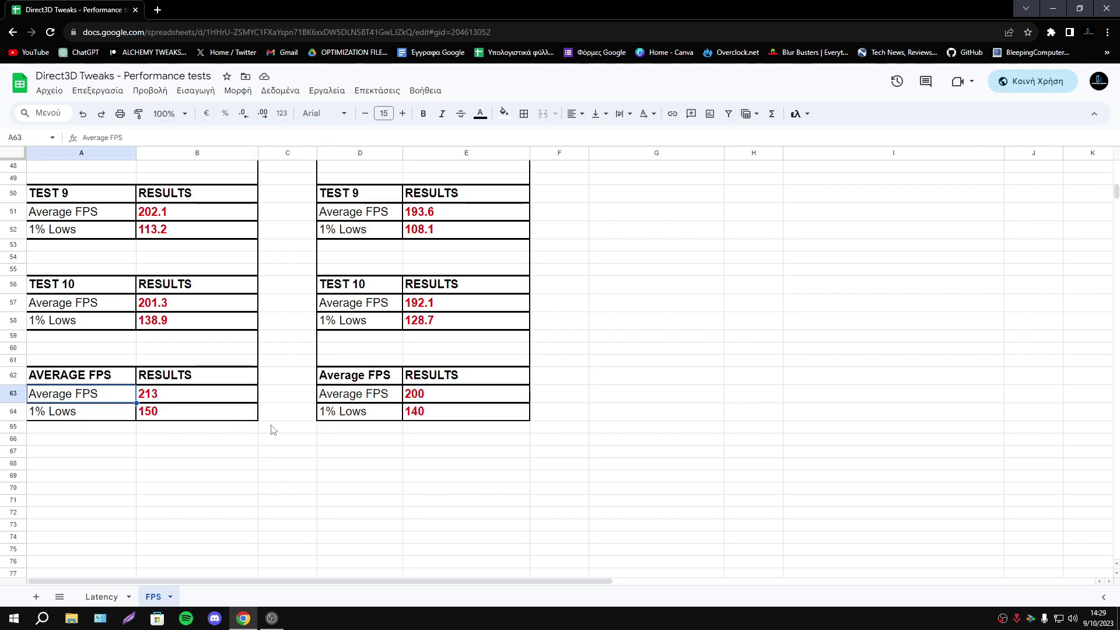
drag(431, 401, 115, 413)
click(490, 459)
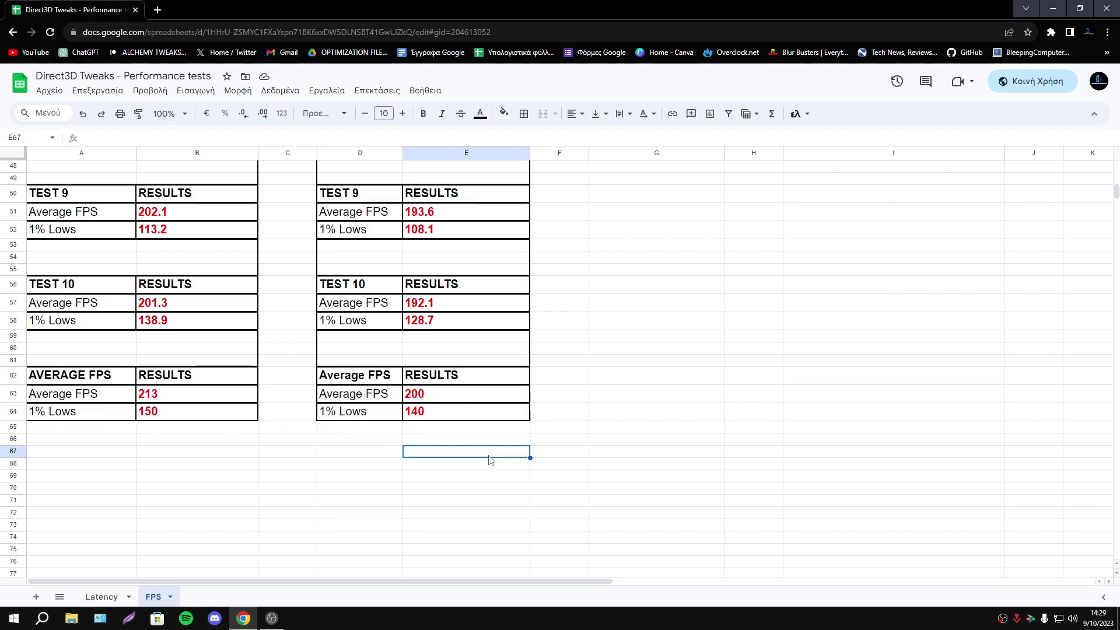
drag(415, 417, 96, 408)
click(233, 488)
Highlight the tests 9–10 range, then the after-tweak test results.
scroll(238, 470, up, 5)
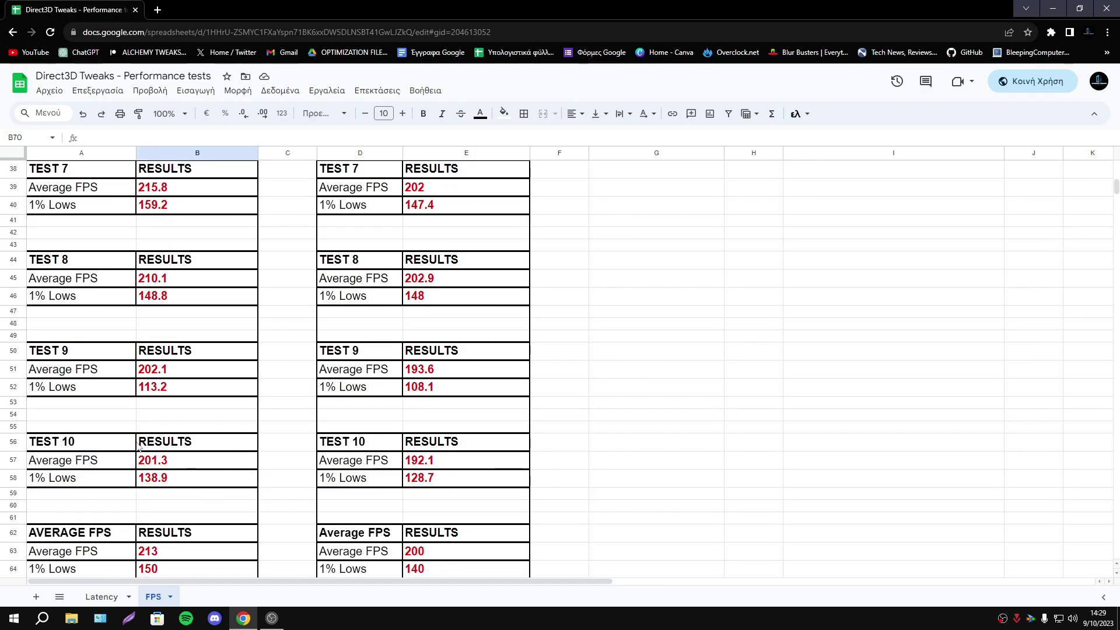
drag(82, 369, 465, 484)
click(680, 426)
scroll(412, 402, up, 3)
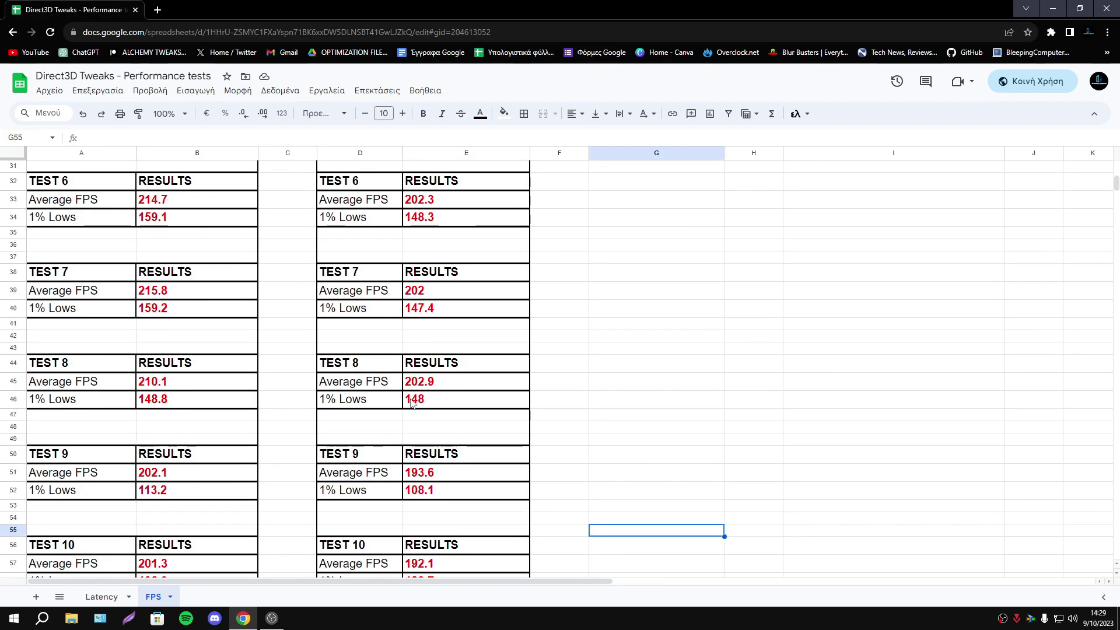
scroll(412, 402, up, 10)
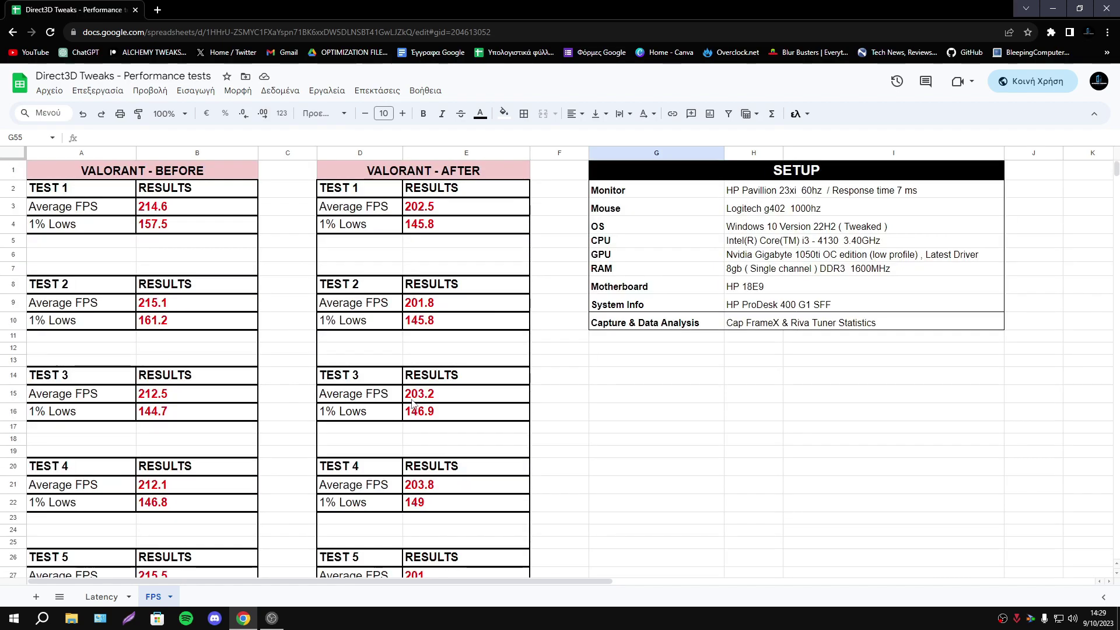
drag(388, 198, 445, 524)
click(619, 494)
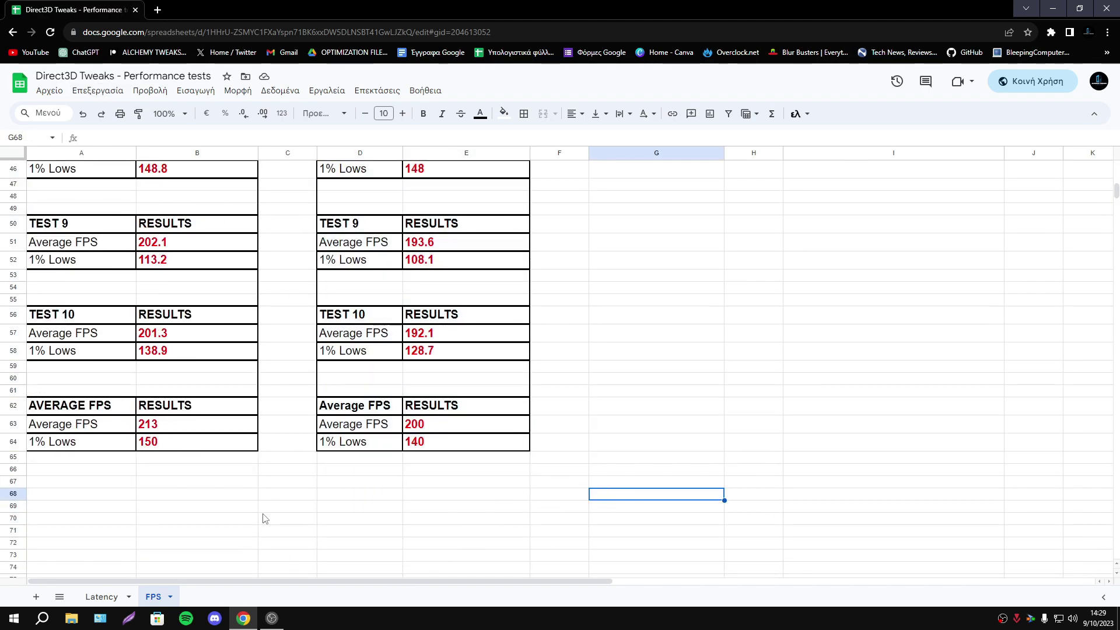
scroll(265, 519, up, 15)
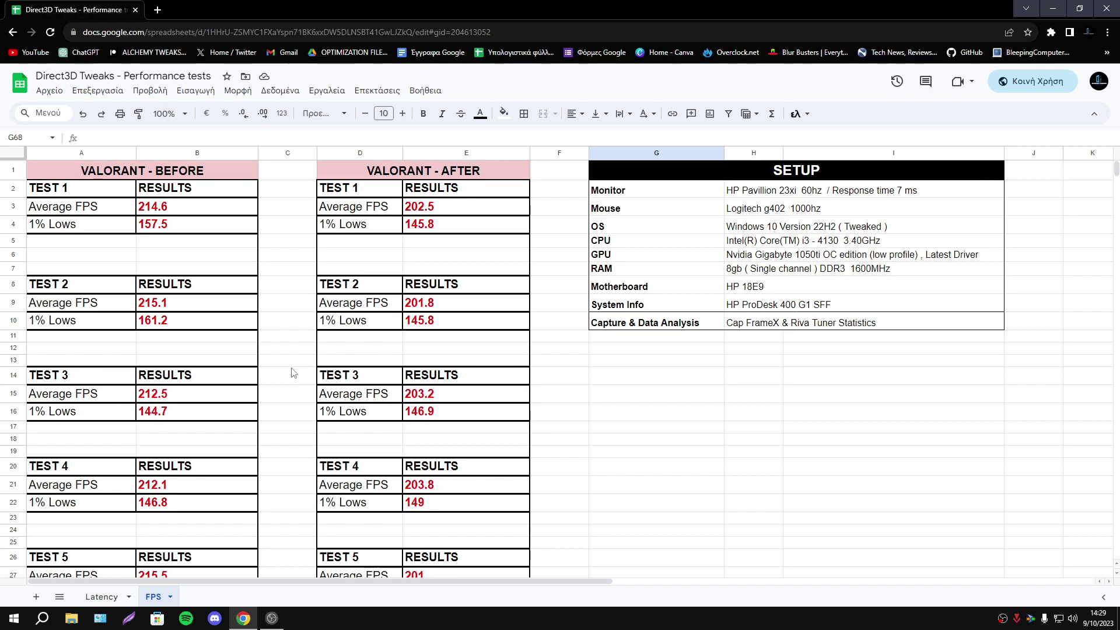
drag(241, 352, 475, 352)
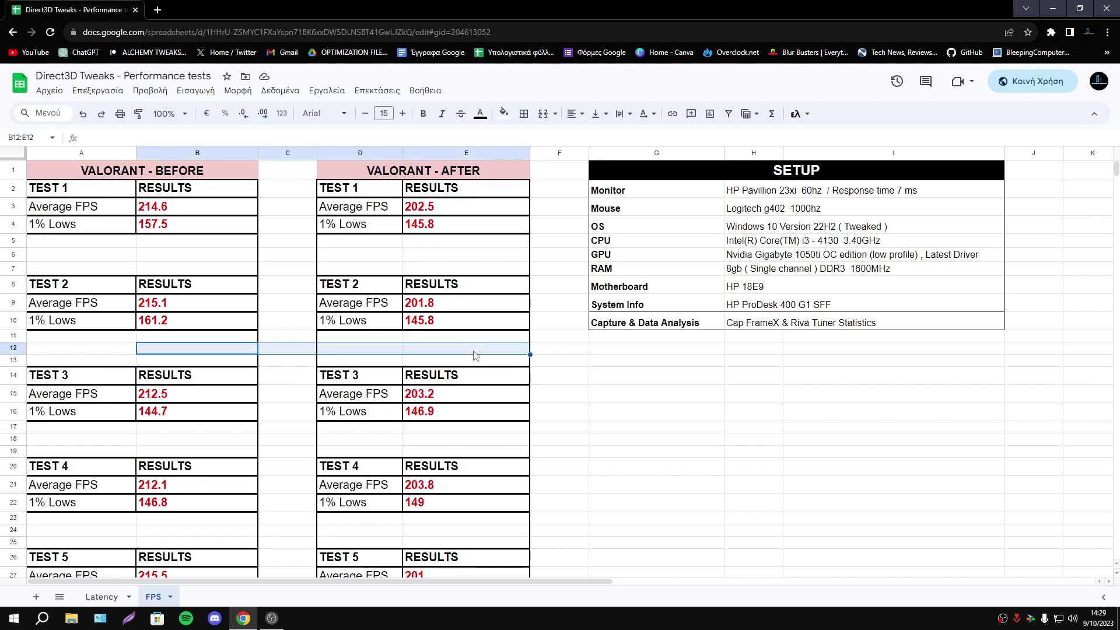
click(475, 352)
key(shift+Home)
key(Home)
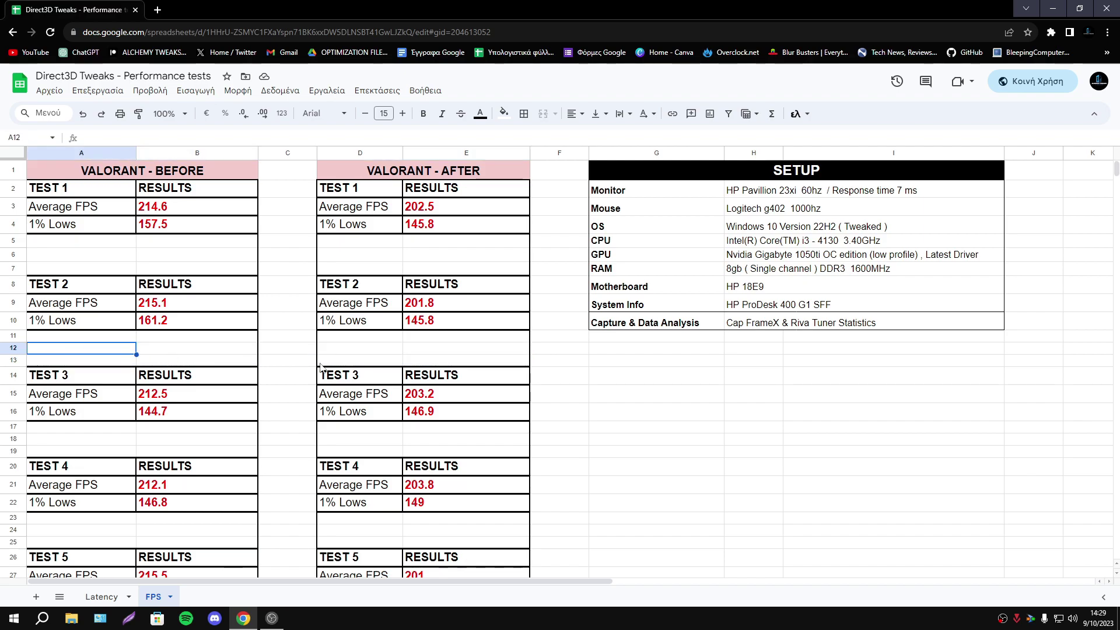
click(486, 352)
key(shift+Home)
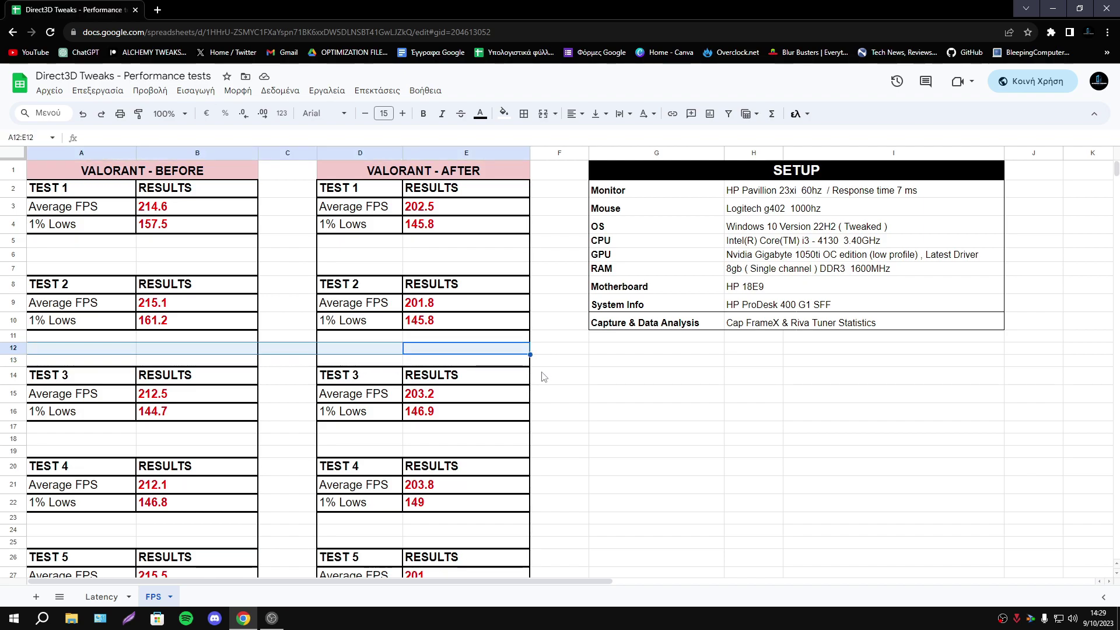
drag(469, 348, 82, 349)
click(656, 355)
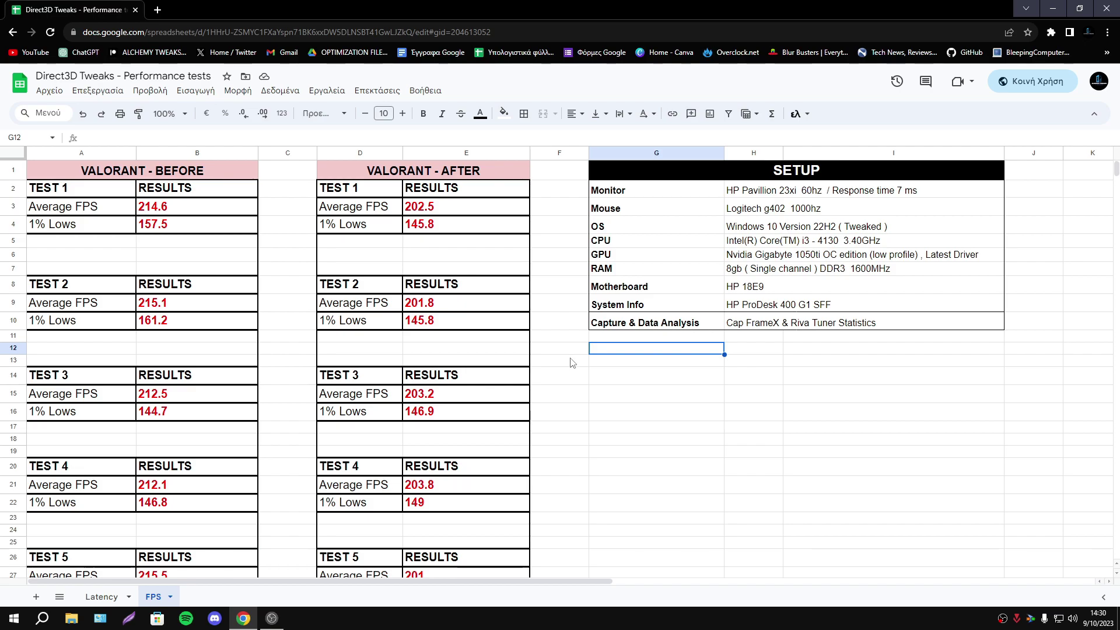
click(606, 361)
scroll(468, 508, down, 5)
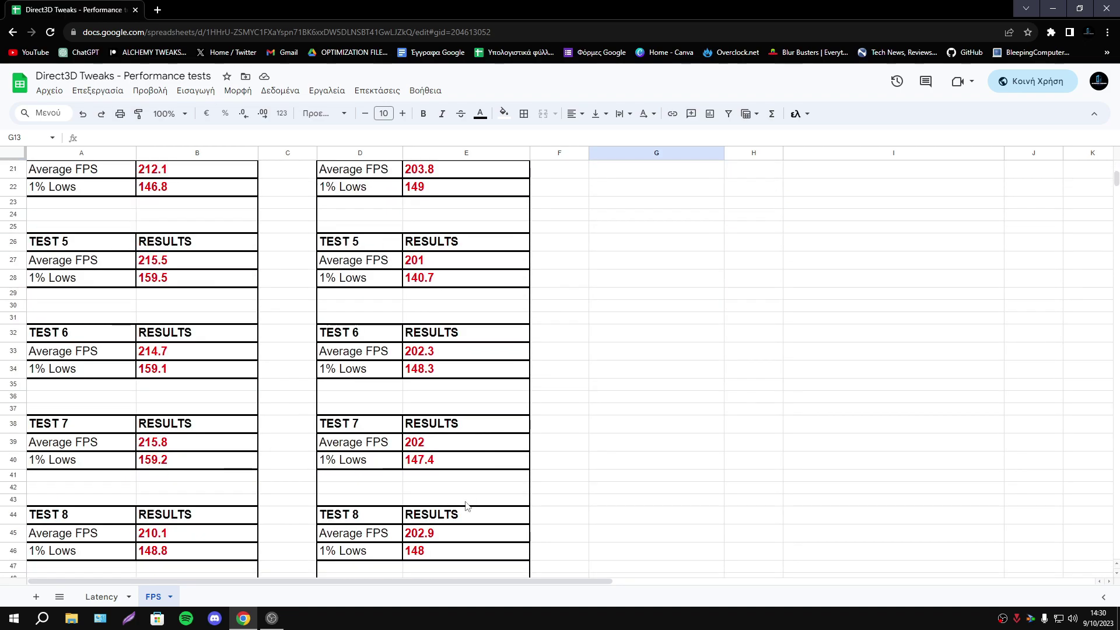
scroll(198, 502, up, 5)
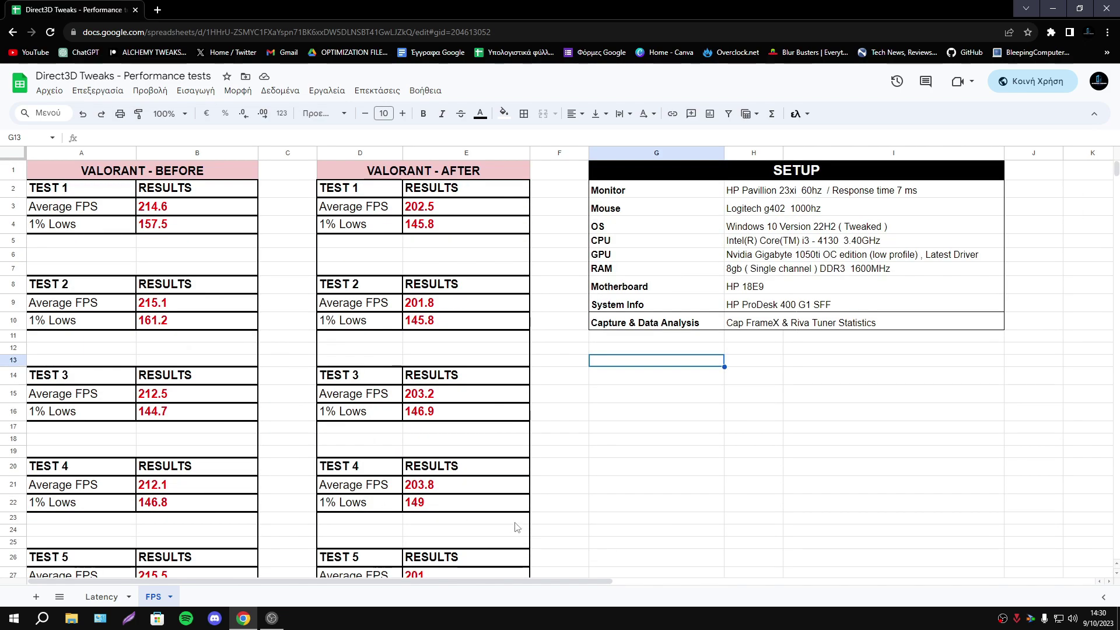
scroll(282, 531, down, 8)
scroll(281, 531, up, 8)
scroll(176, 352, down, 13)
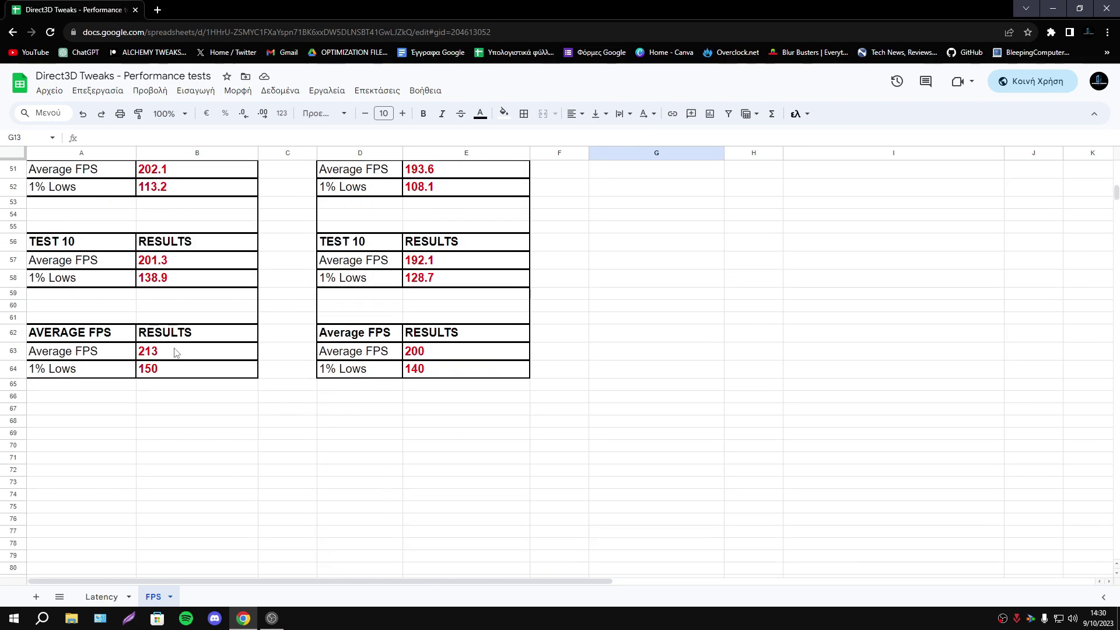
mouse_move(91, 335)
mouse_down()
mouse_move(466, 369)
mouse_move(82, 332)
mouse_up()
click(466, 420)
click(360, 448)
drag(437, 369, 82, 333)
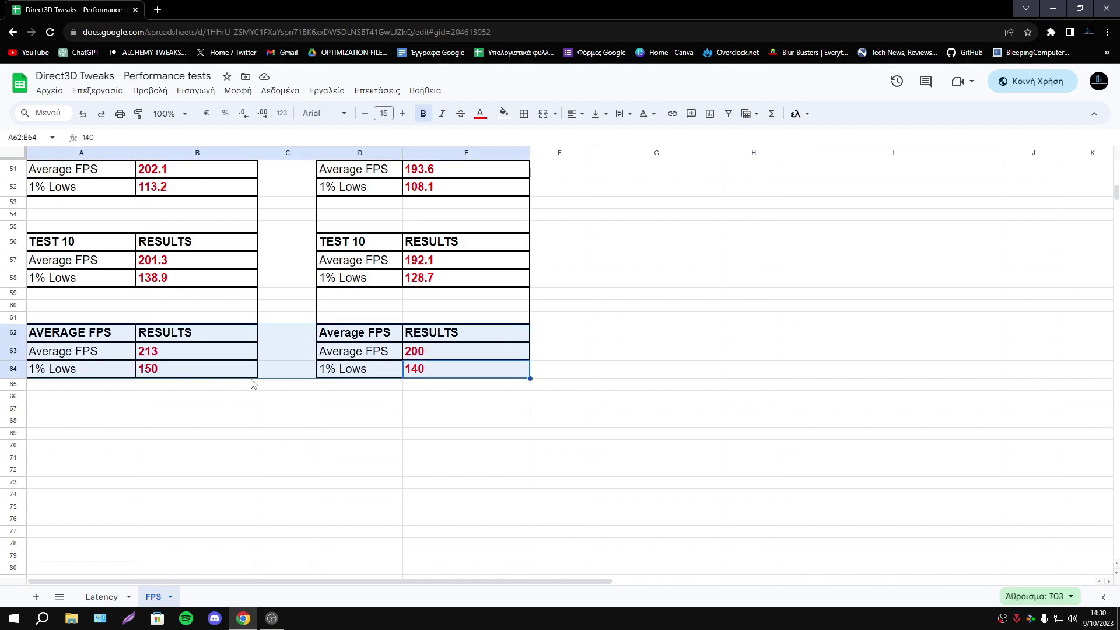
click(360, 408)
scroll(475, 425, up, 13)
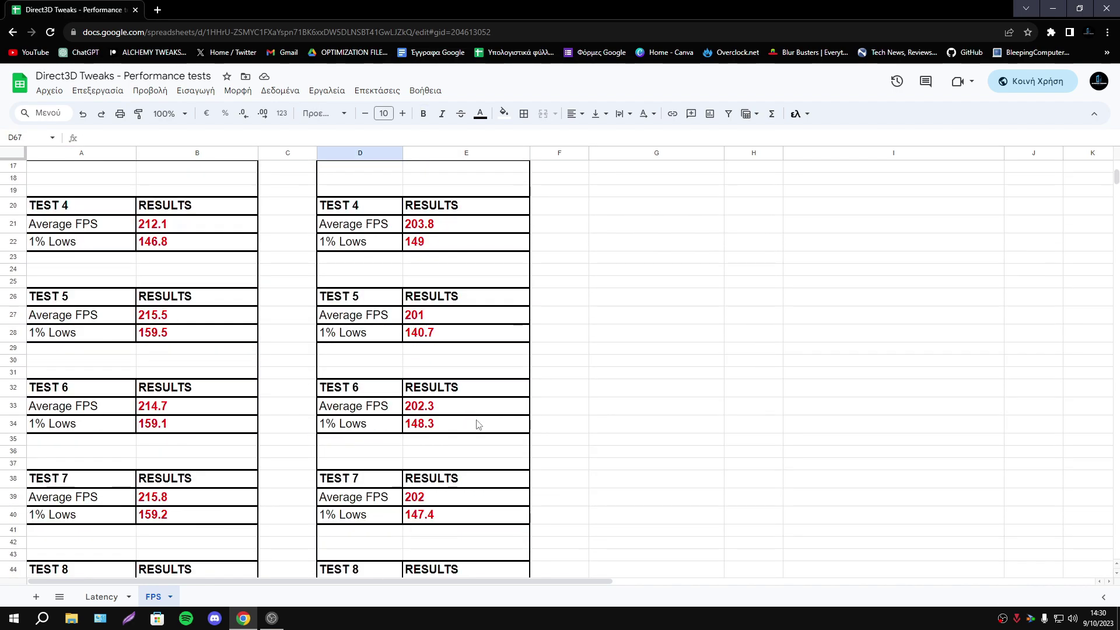
scroll(478, 424, up, 1)
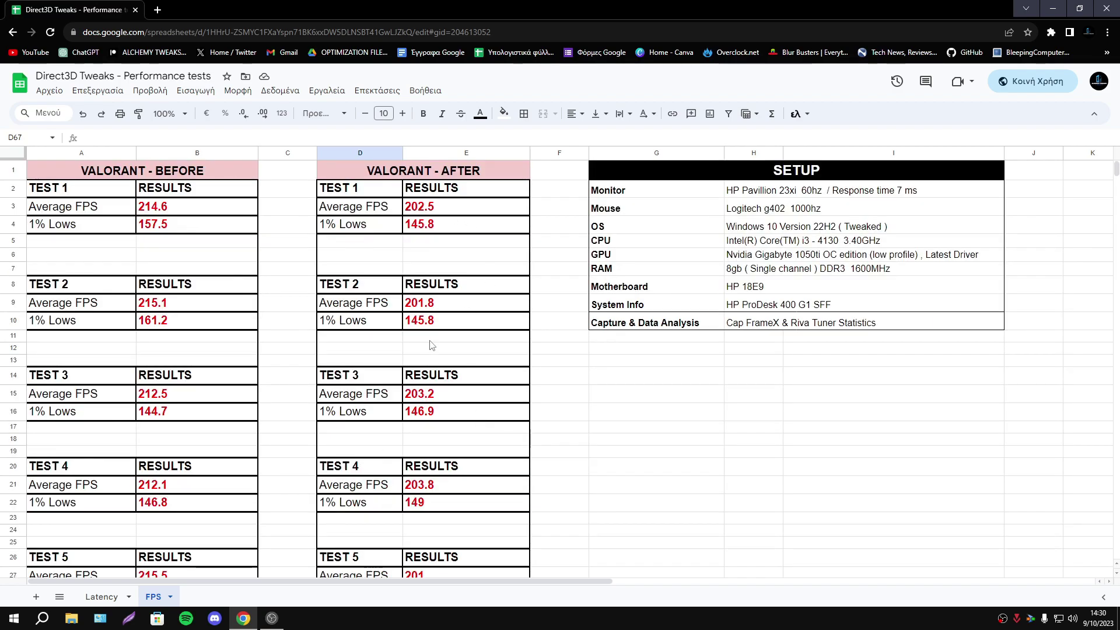
scroll(431, 345, down, 12)
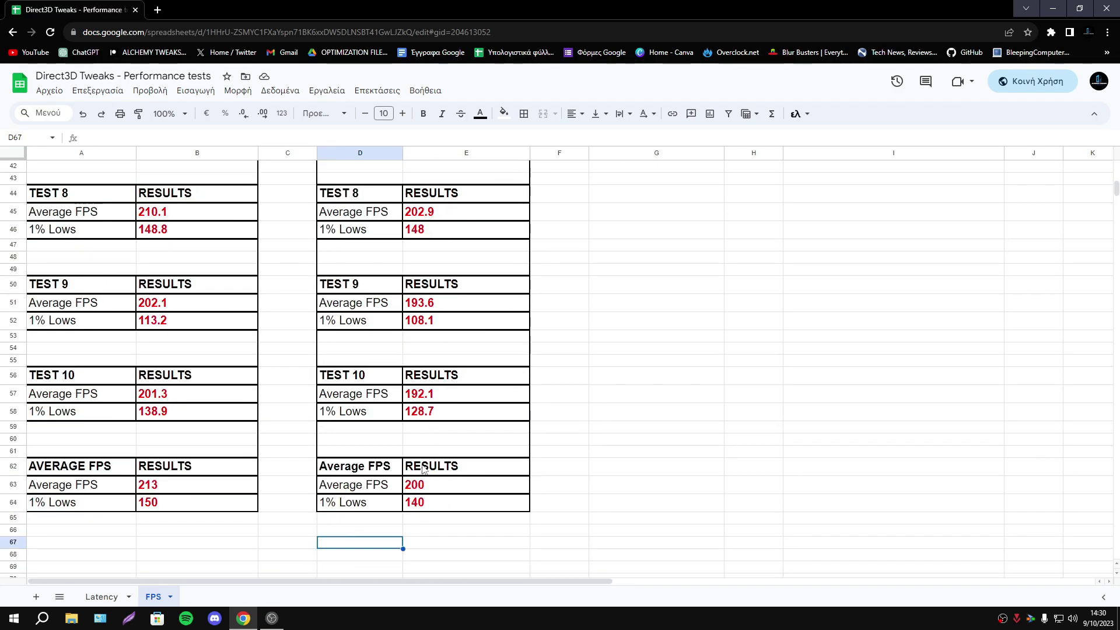